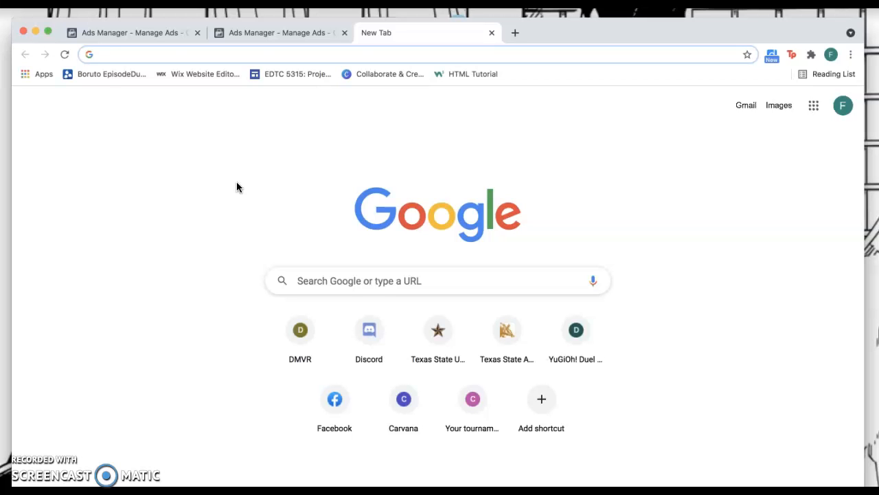
text(https://www.facebook.com/adsmanager/)
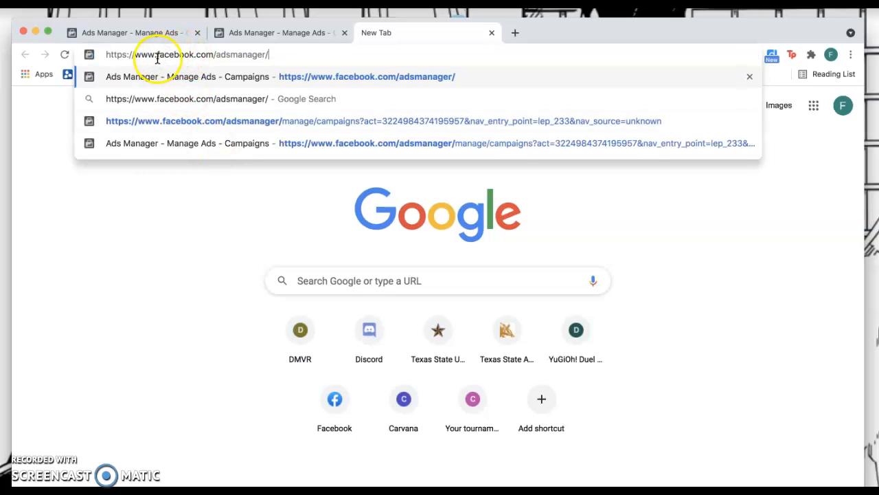
key(Return)
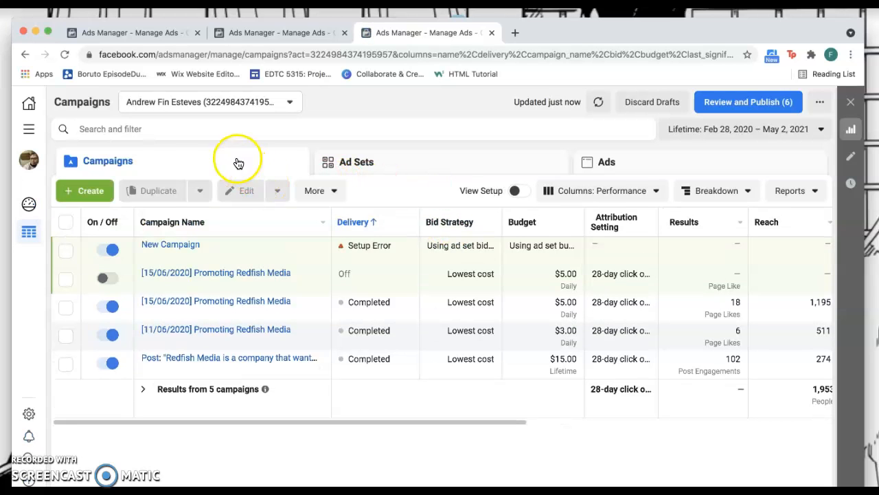
click(82, 193)
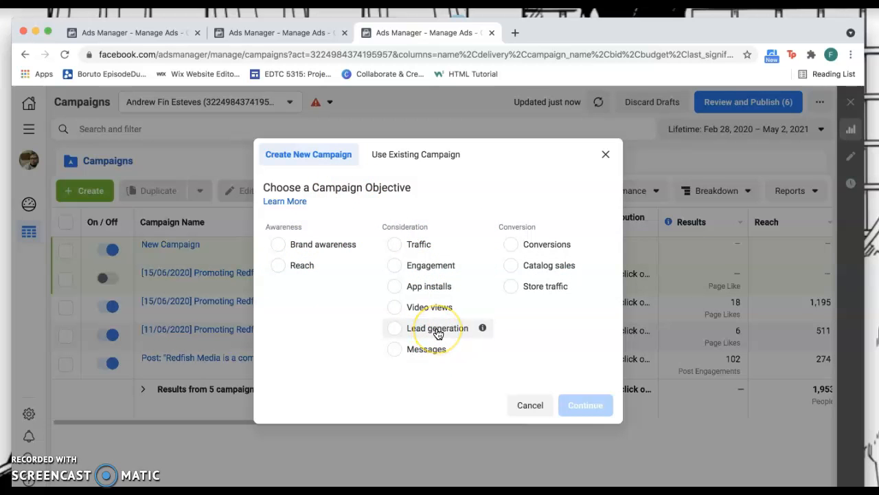
Choose Lead generation as the new campaign's objective and continue to the campaign setup
click(424, 310)
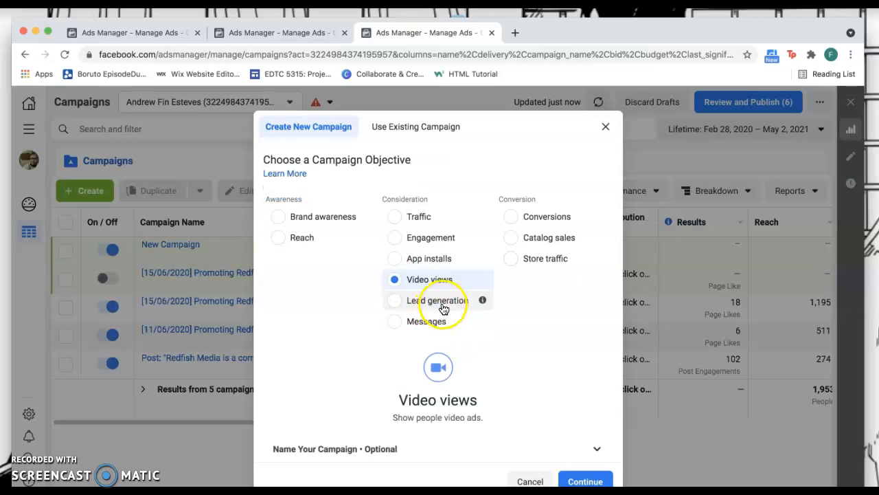
click(425, 305)
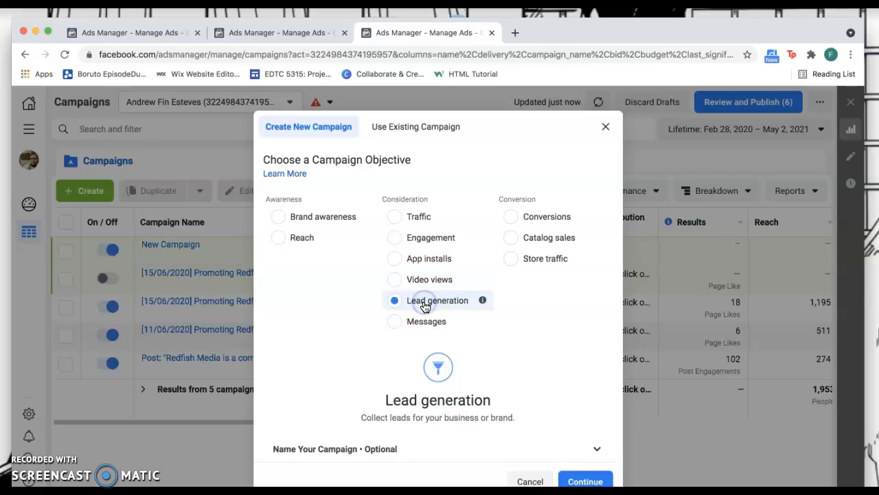
scroll(560, 427, down, 1)
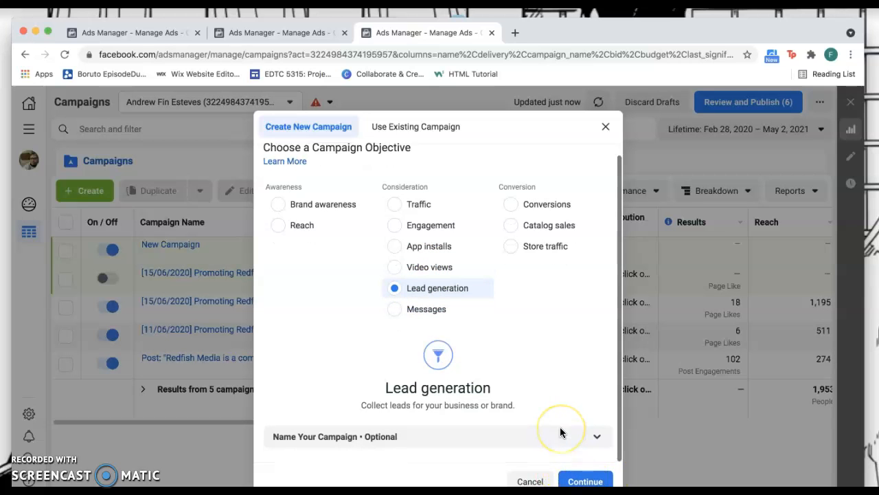
click(589, 481)
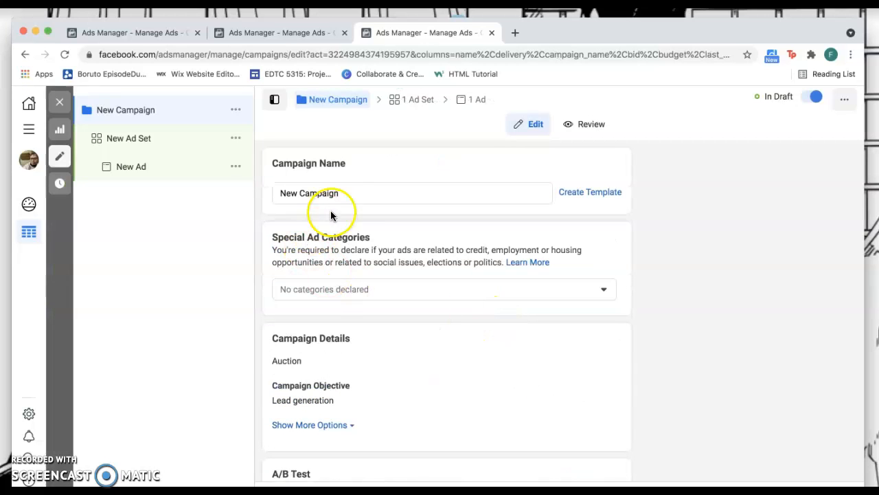
Rename the campaign as Lead Generation
drag(357, 199, 203, 178)
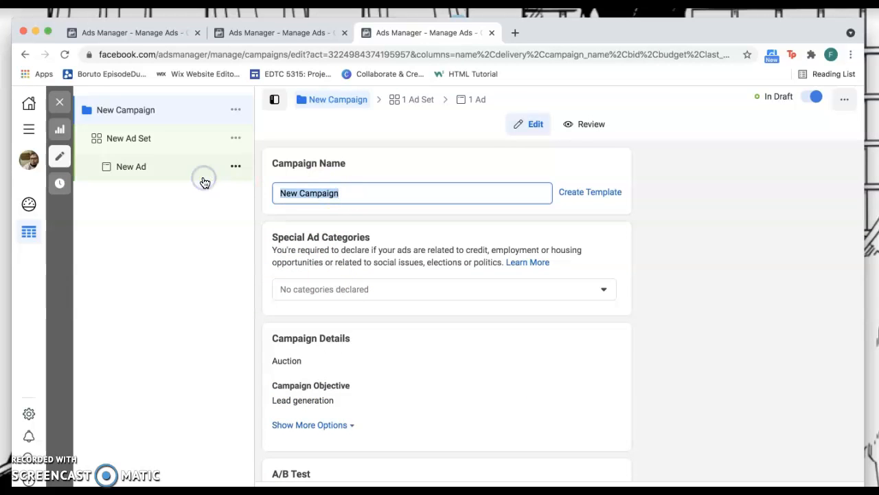
key(BackSpace)
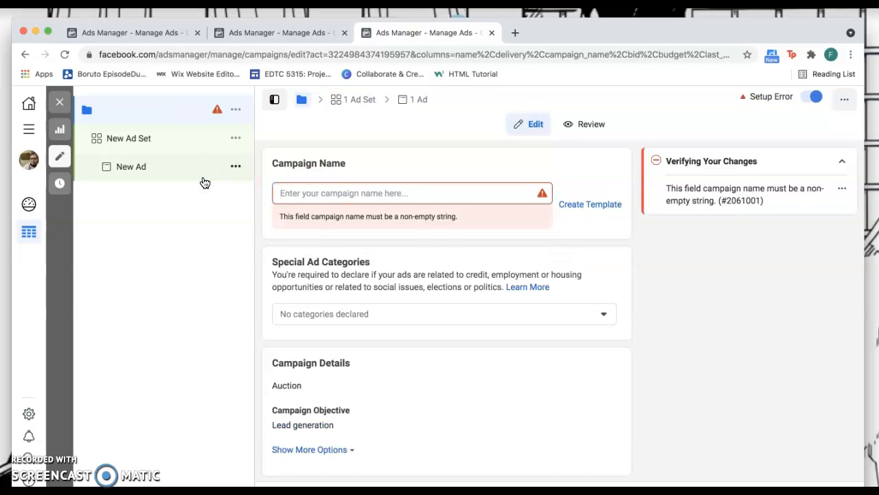
text(Lead Gewnrneration)
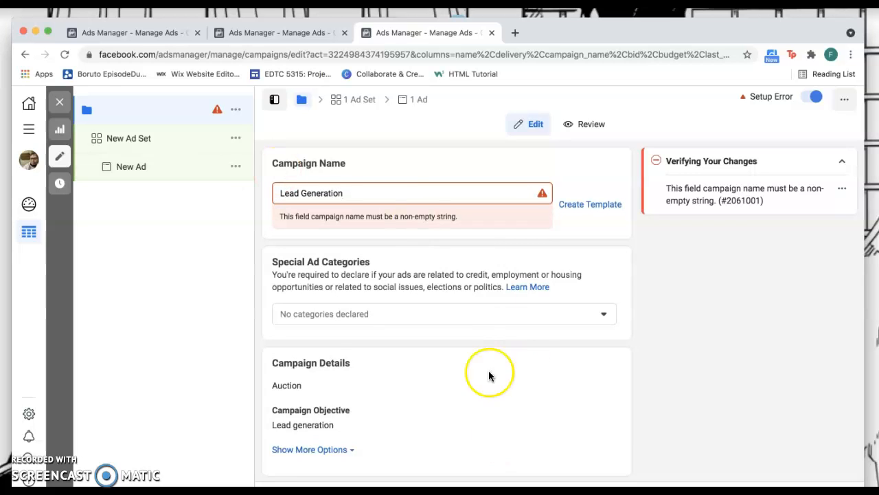
Examine the special ad categories without declaring one, then the campaign details, A/B test and campaign budget optimization settings
click(463, 294)
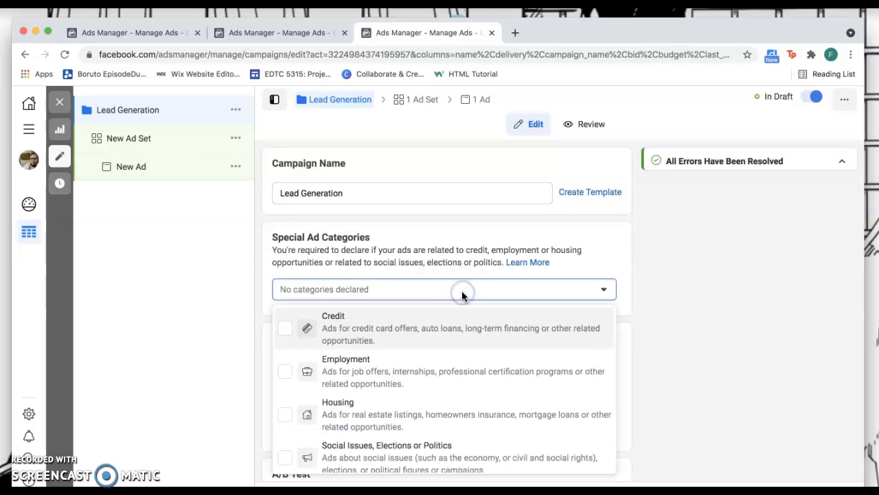
scroll(574, 268, down, 3)
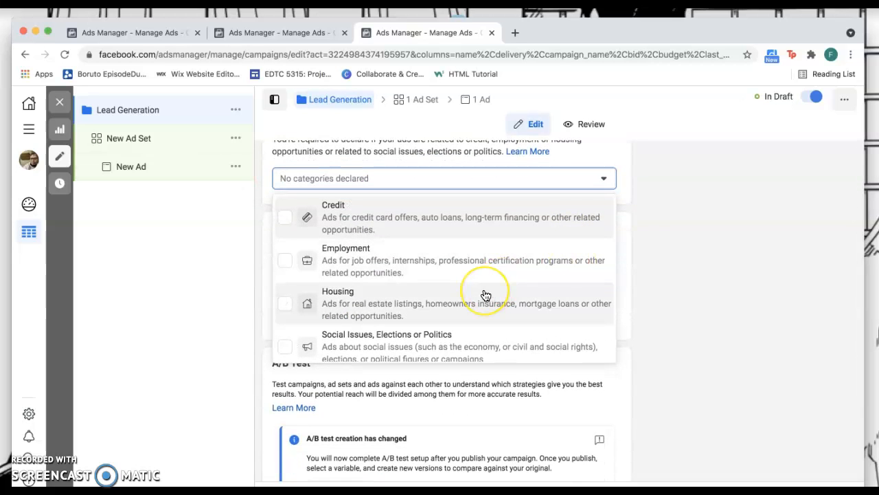
scroll(485, 296, down, 1)
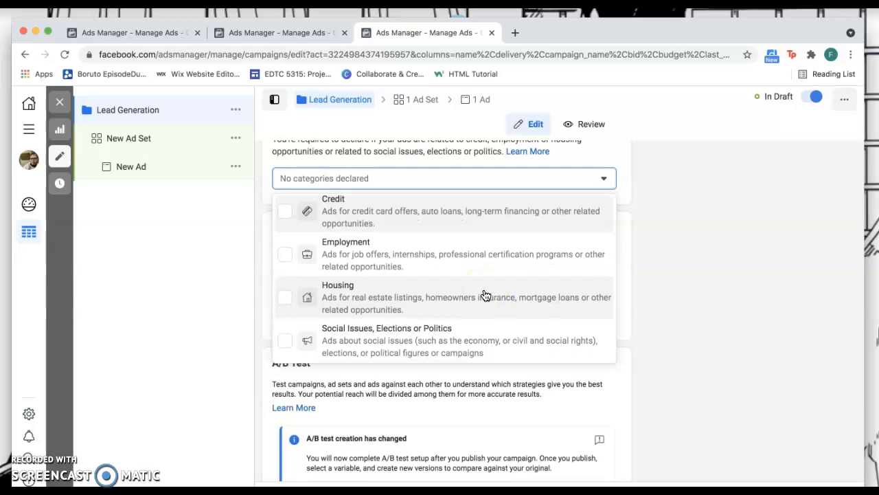
click(654, 259)
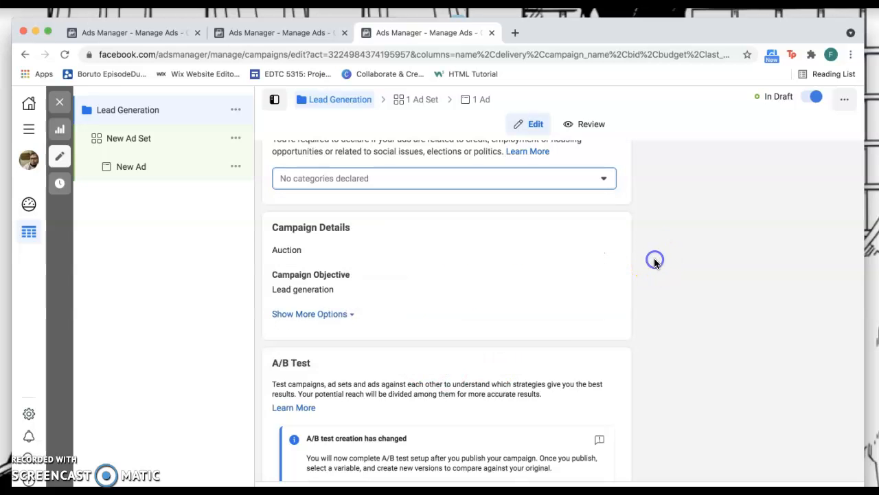
scroll(579, 353, down, 1)
scroll(580, 353, down, 2)
scroll(581, 353, up, 3)
scroll(581, 353, down, 3)
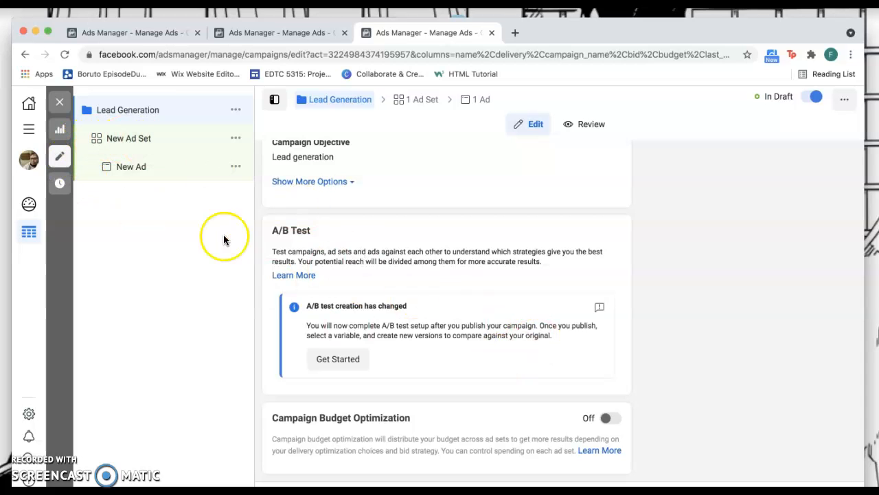
Rename the new ad set as Lead pic gen and choose Instant Forms as its lead method
click(123, 140)
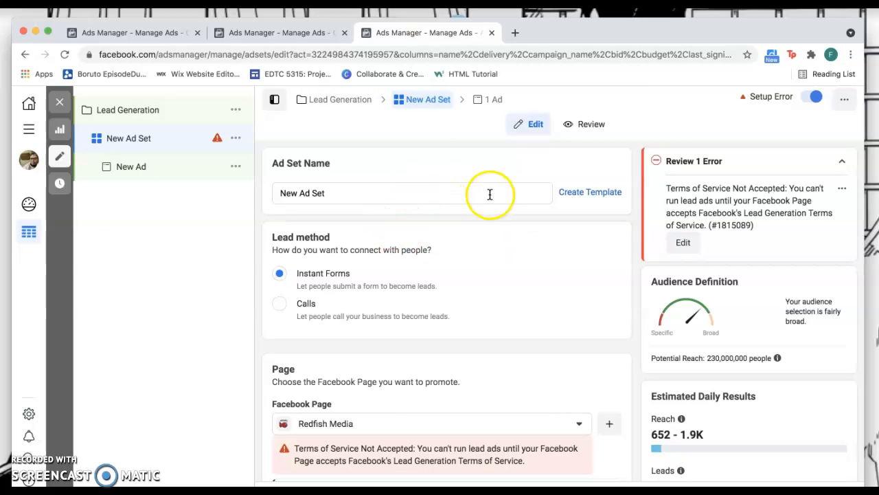
drag(344, 192, 253, 188)
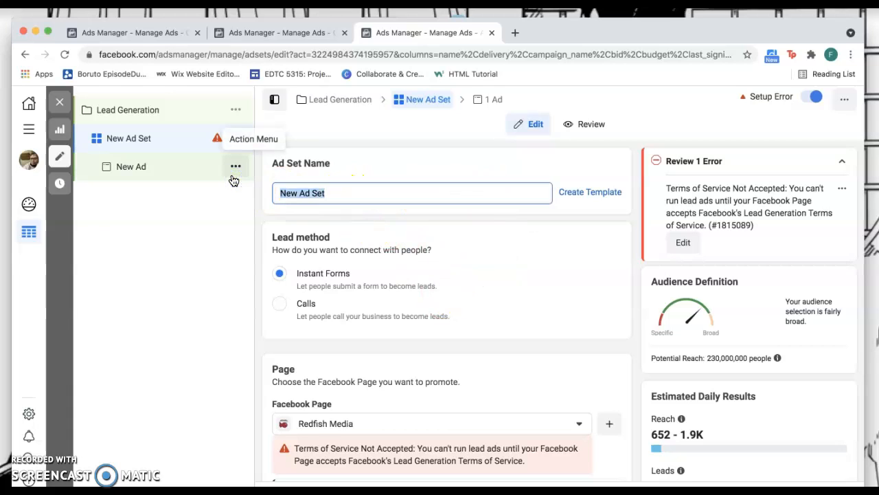
text(Lead pic gen)
click(457, 279)
scroll(457, 278, down, 2)
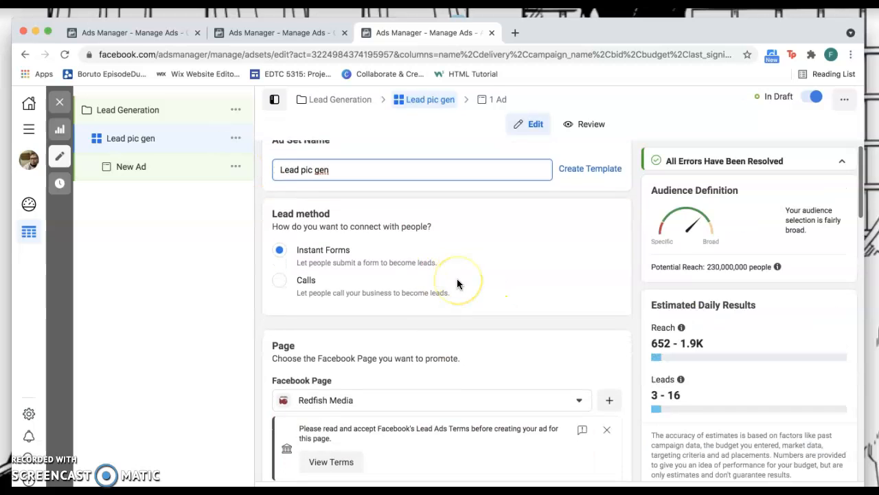
click(281, 217)
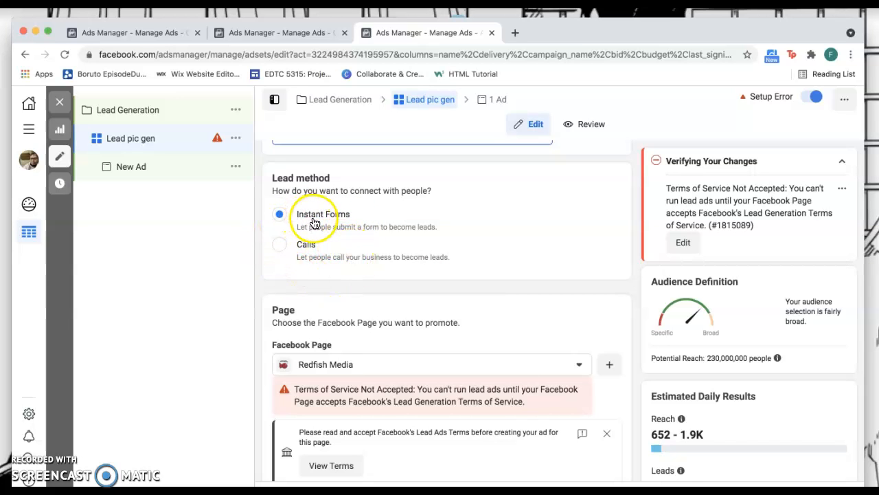
Select Redfish Media as the Facebook Page to promote and dismiss the Lead Ads Terms notice
scroll(410, 290, down, 2)
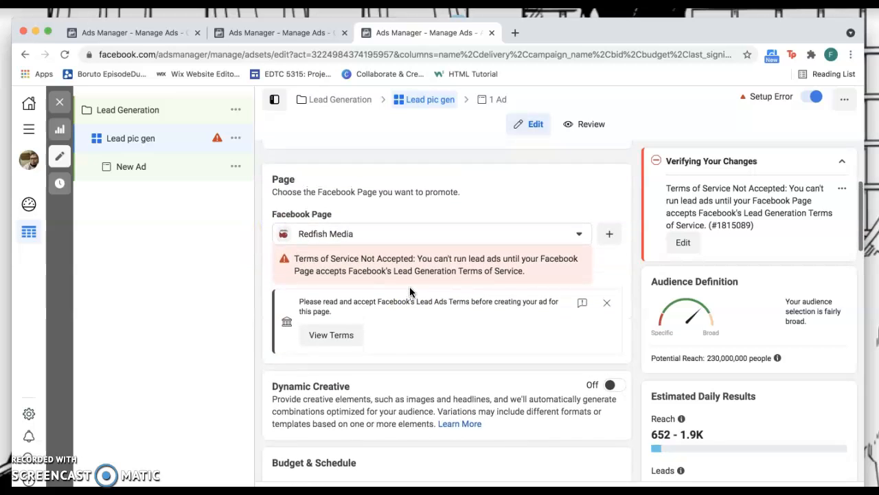
click(579, 234)
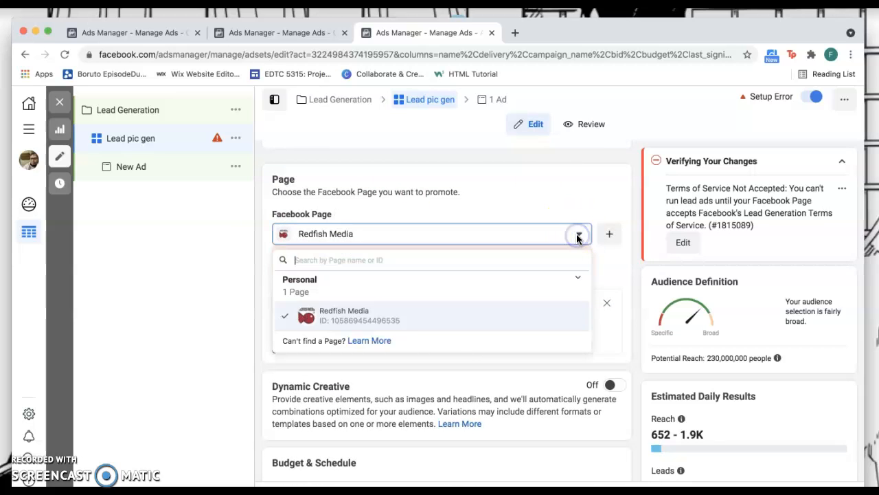
click(390, 320)
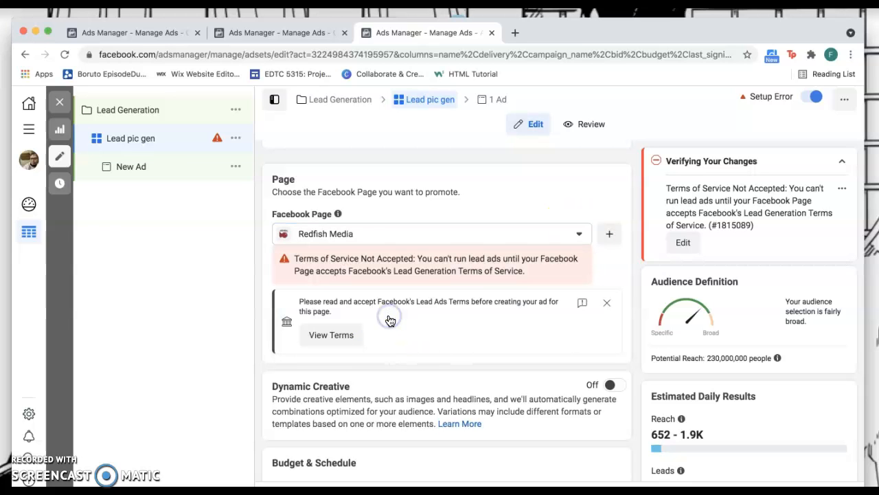
scroll(434, 206, down, 1)
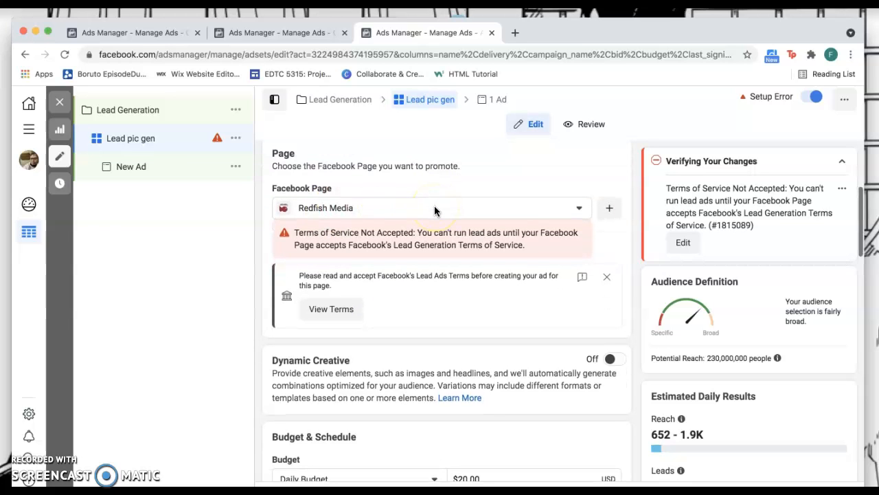
click(608, 276)
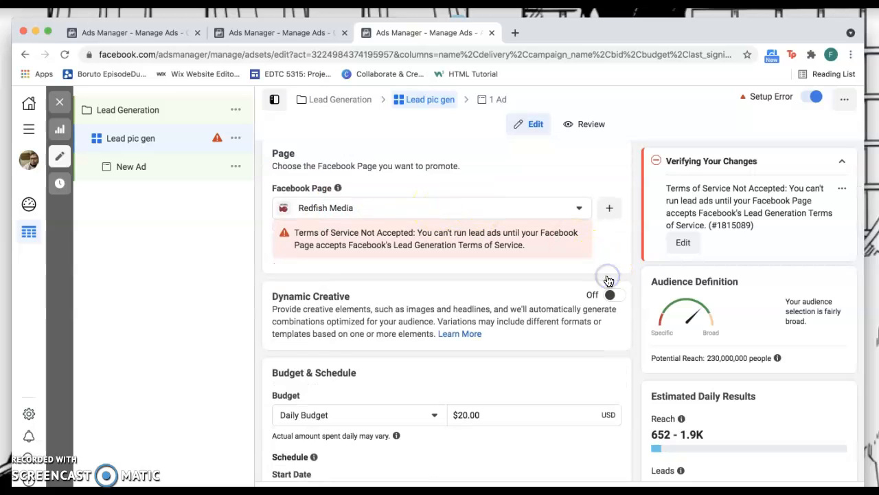
Set the ad set's daily budget to $10.00
scroll(614, 257, down, 2)
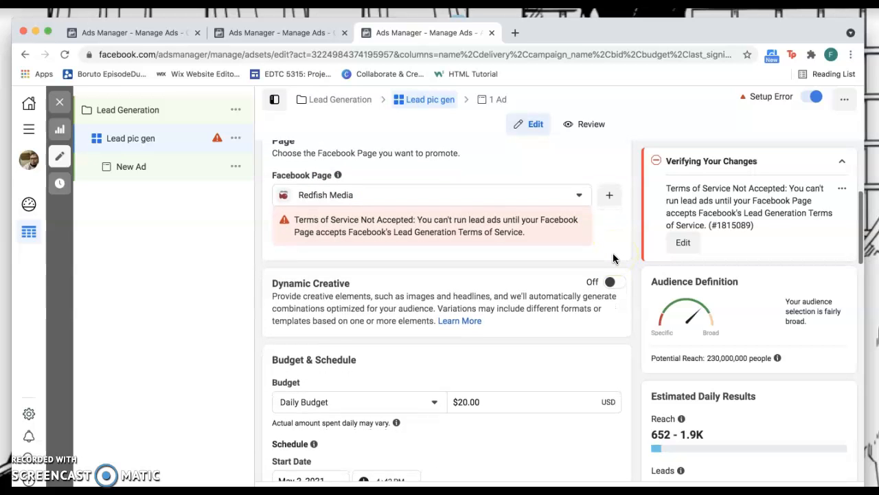
scroll(613, 258, down, 4)
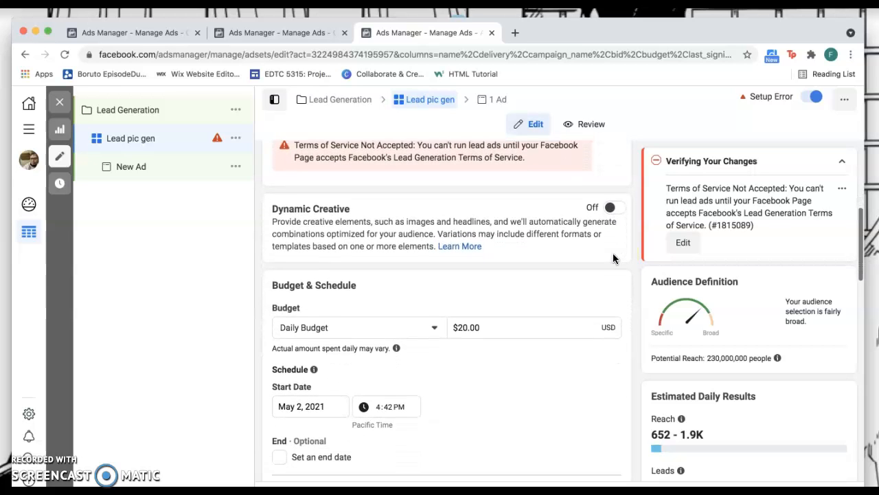
scroll(452, 307, down, 3)
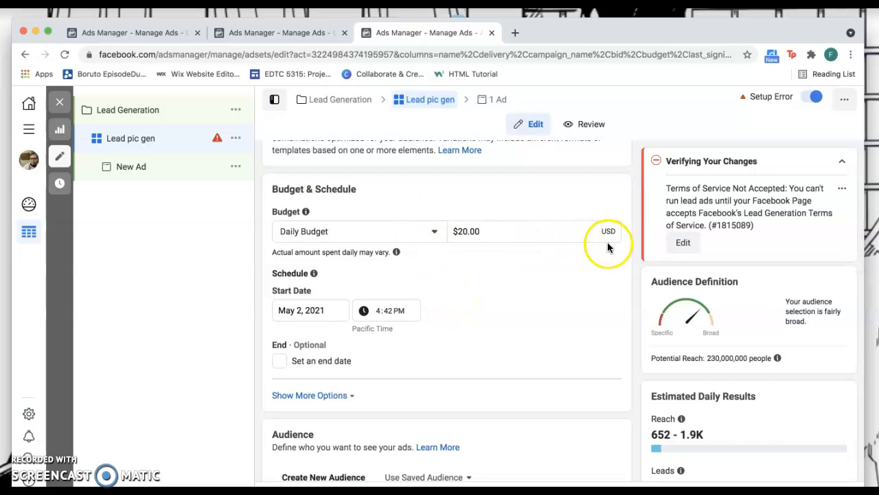
click(490, 231)
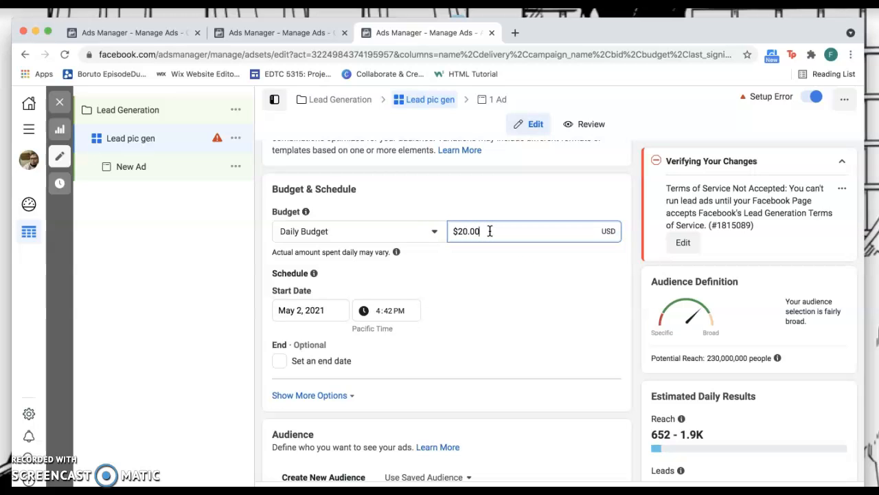
click(498, 231)
drag(498, 231, 456, 231)
text(10.)
scroll(557, 368, down, 1)
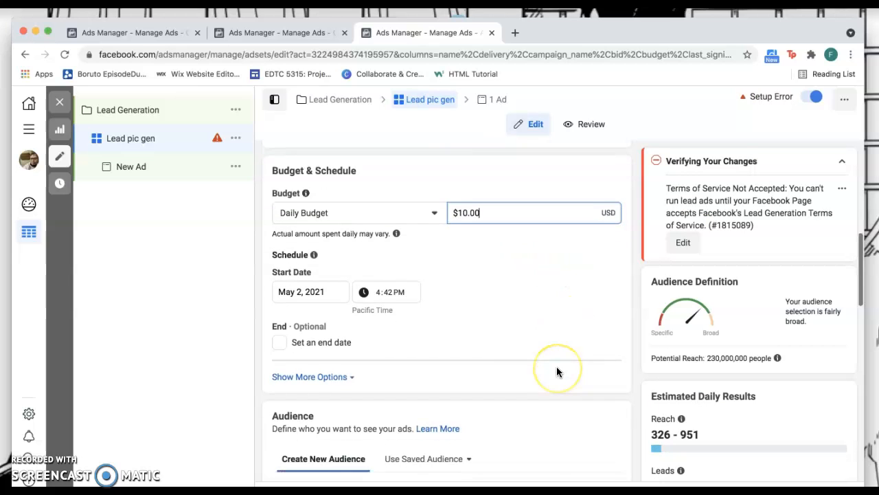
scroll(557, 368, up, 1)
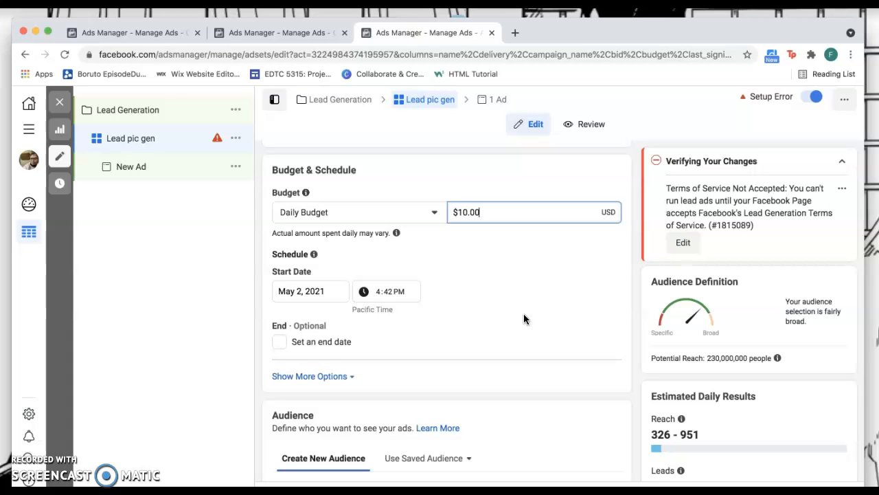
click(480, 211)
click(523, 323)
click(500, 366)
Schedule the ad set to start on May 3, 2021 at 8:00 PM
scroll(499, 366, down, 1)
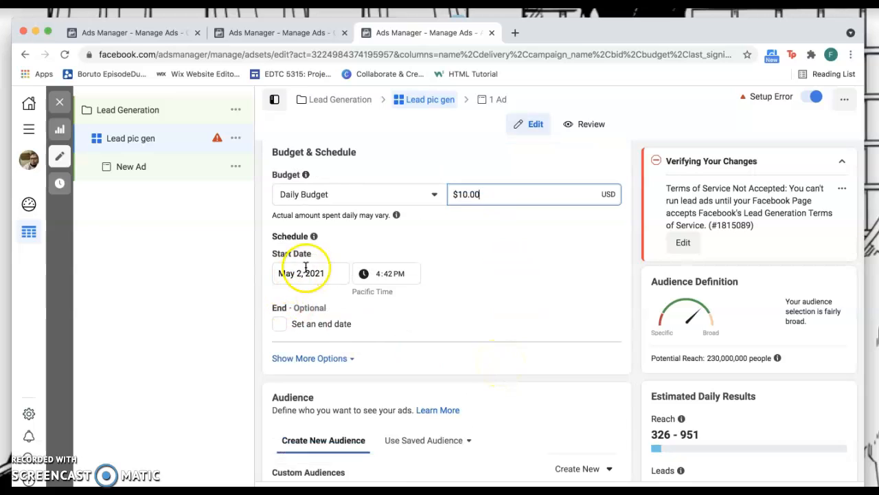
click(368, 275)
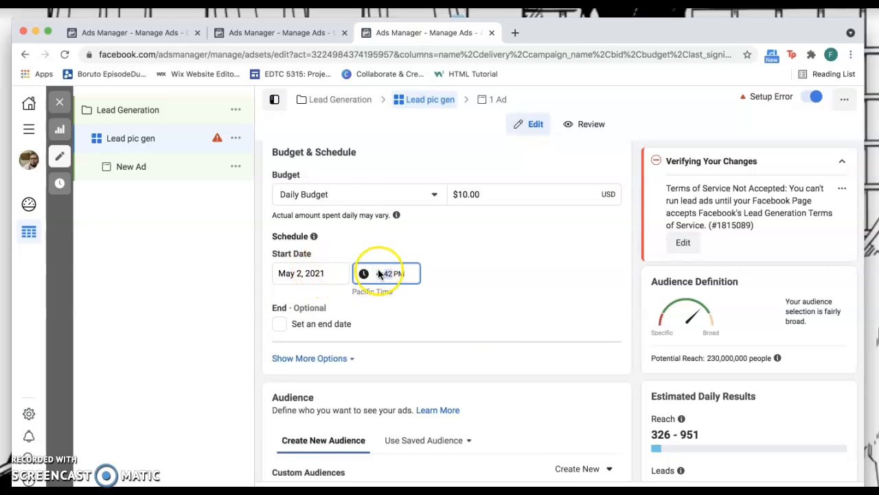
click(301, 273)
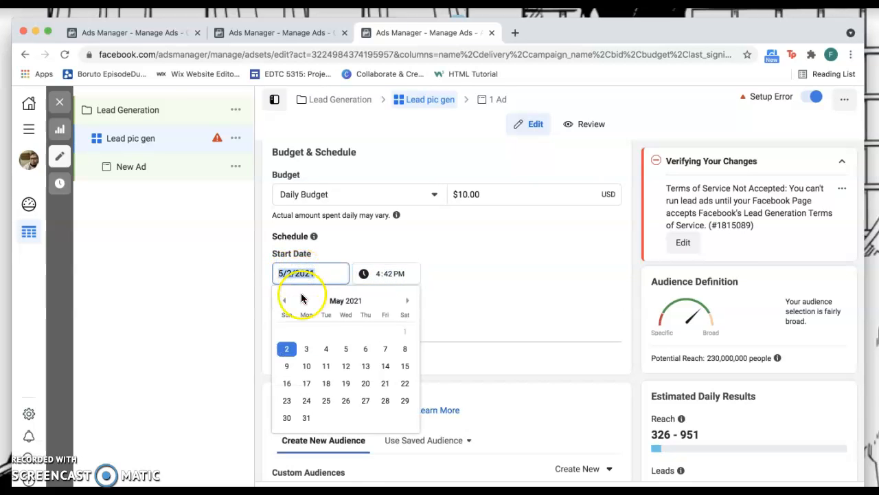
click(298, 352)
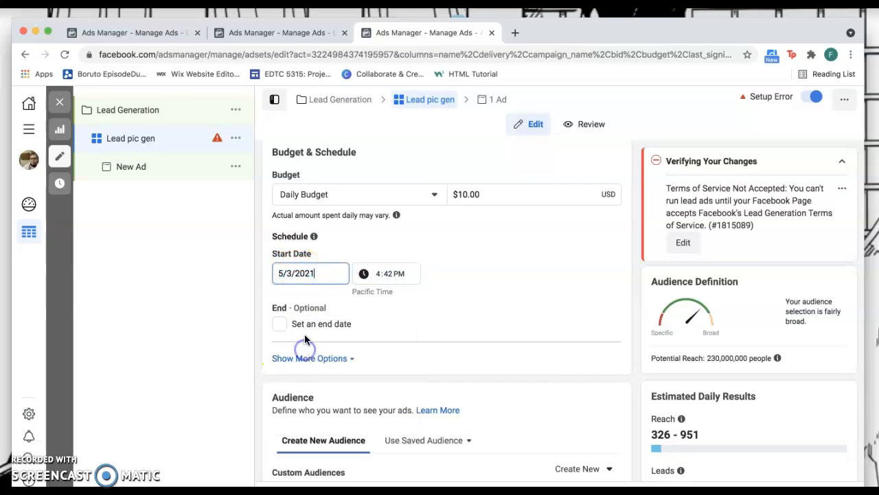
click(384, 274)
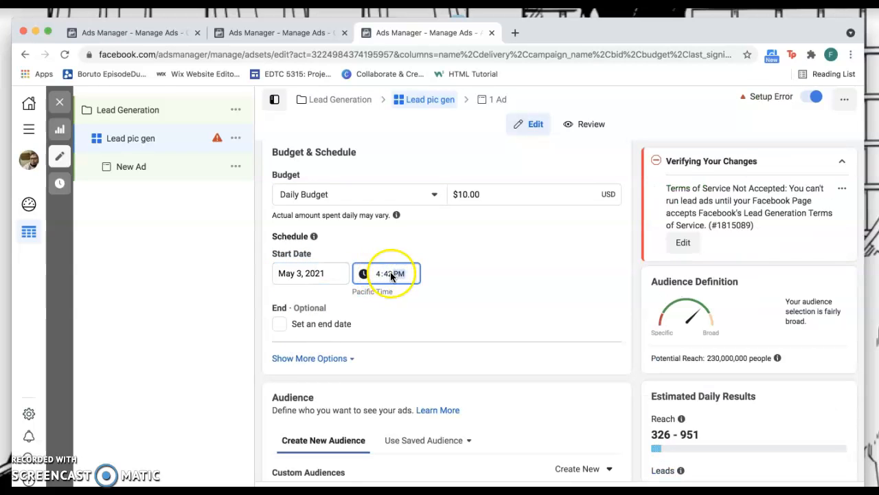
click(382, 273)
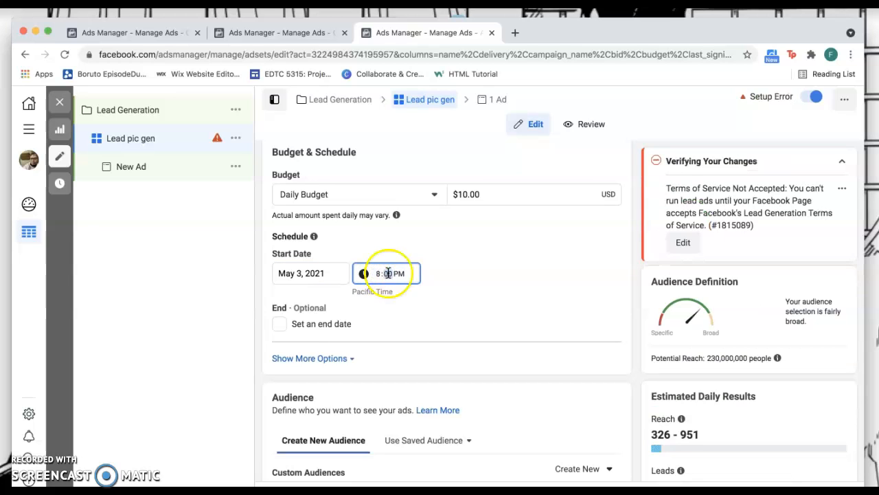
click(374, 292)
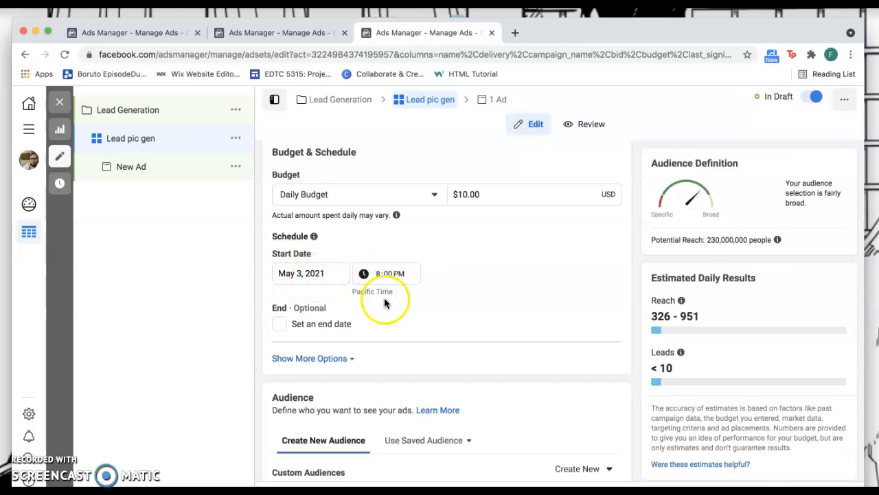
Enable an end date for the ad set and set it to May 8, 2021 at 3:00 AM
scroll(397, 328, up, 1)
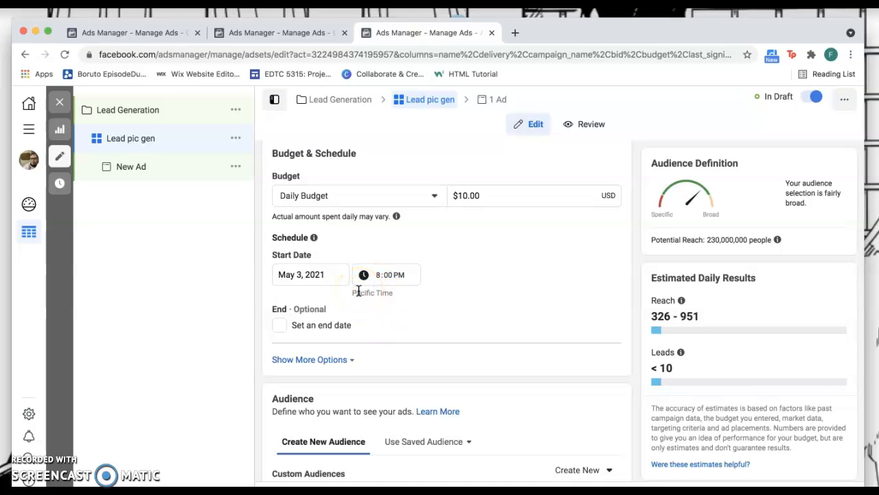
click(279, 328)
click(308, 353)
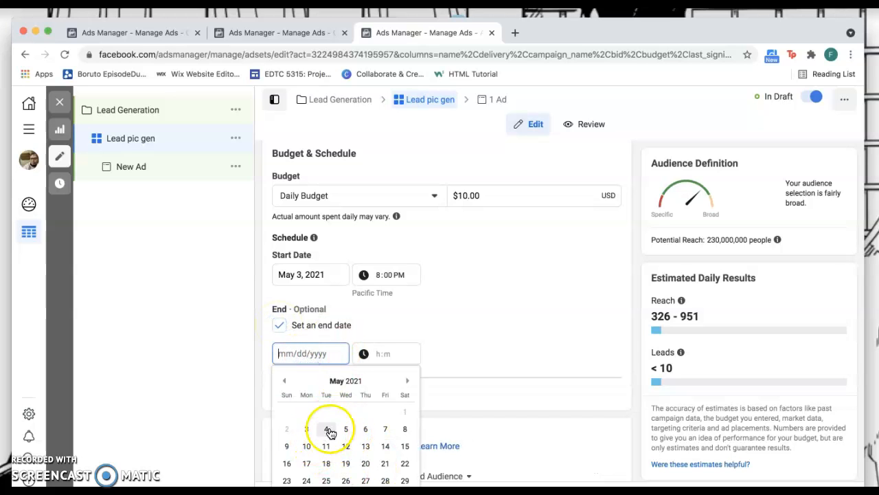
click(405, 428)
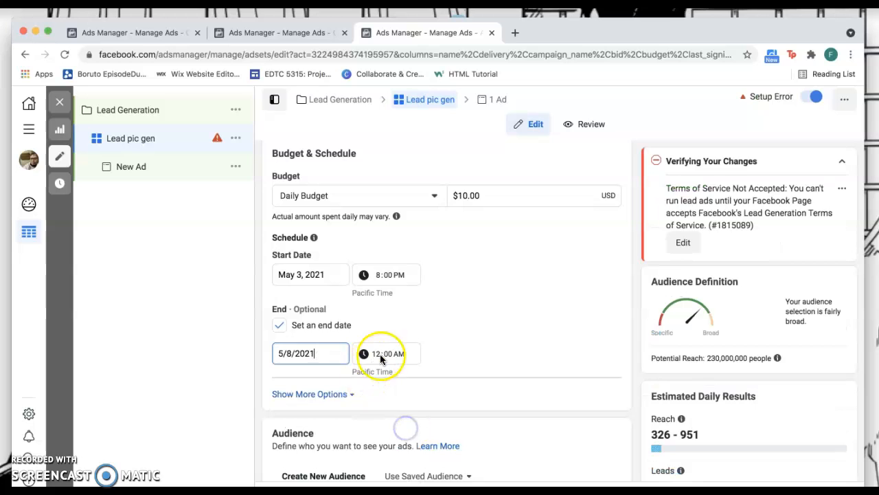
click(379, 352)
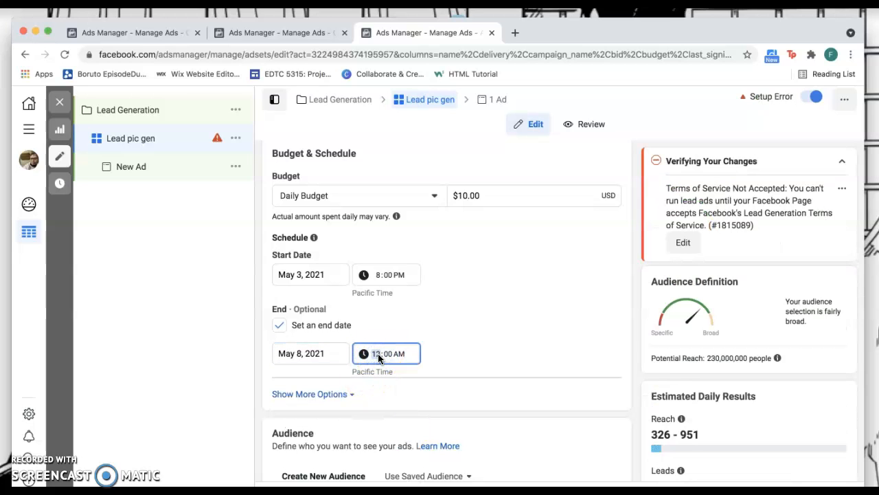
click(434, 384)
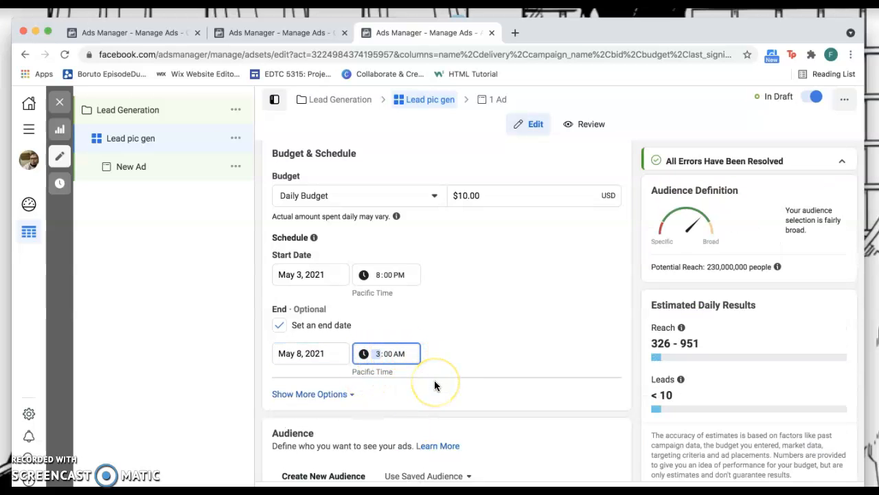
scroll(434, 387, down, 1)
click(387, 303)
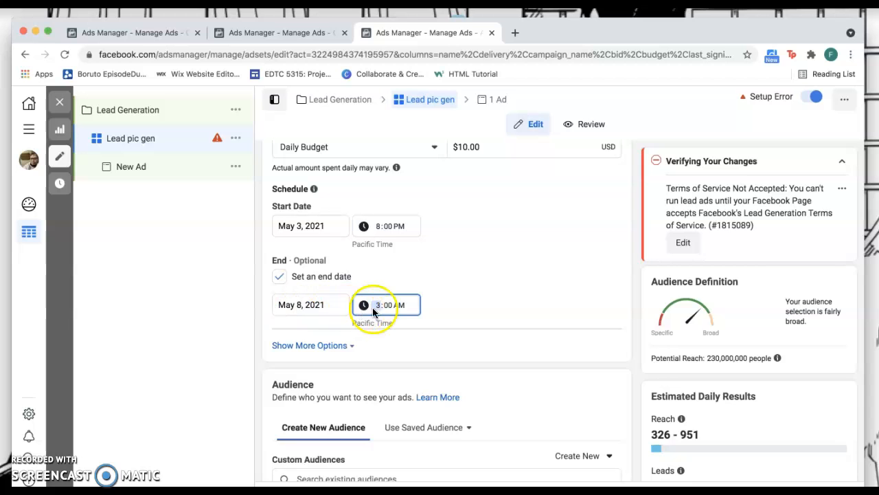
Open the new audience's location targeting for editing and remove United States from the included locations
scroll(457, 340, down, 2)
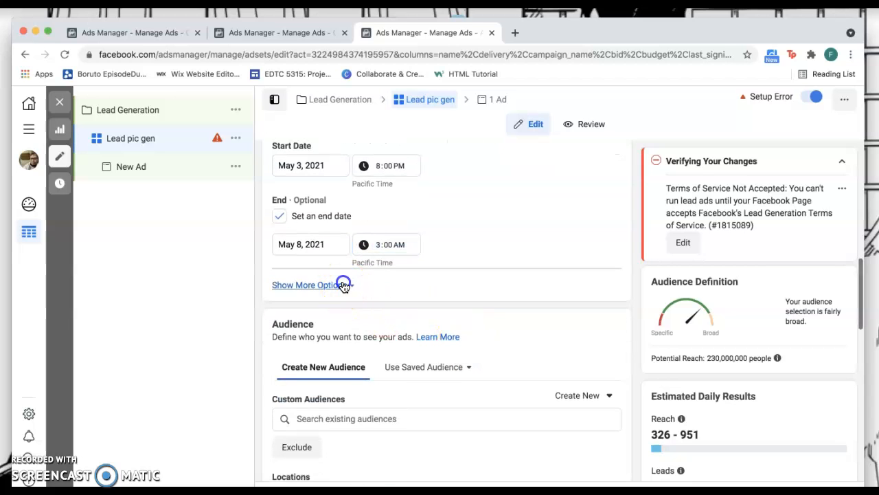
click(341, 283)
scroll(416, 353, down, 4)
scroll(416, 354, down, 2)
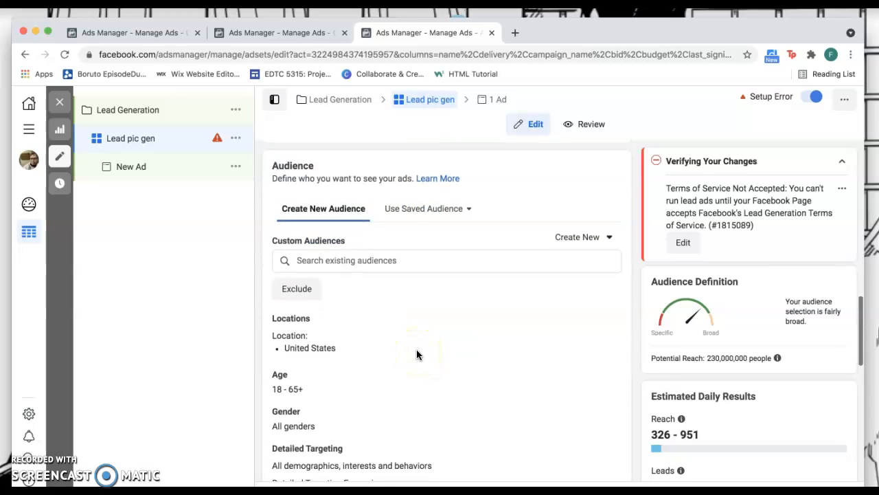
scroll(416, 354, down, 3)
scroll(416, 354, up, 1)
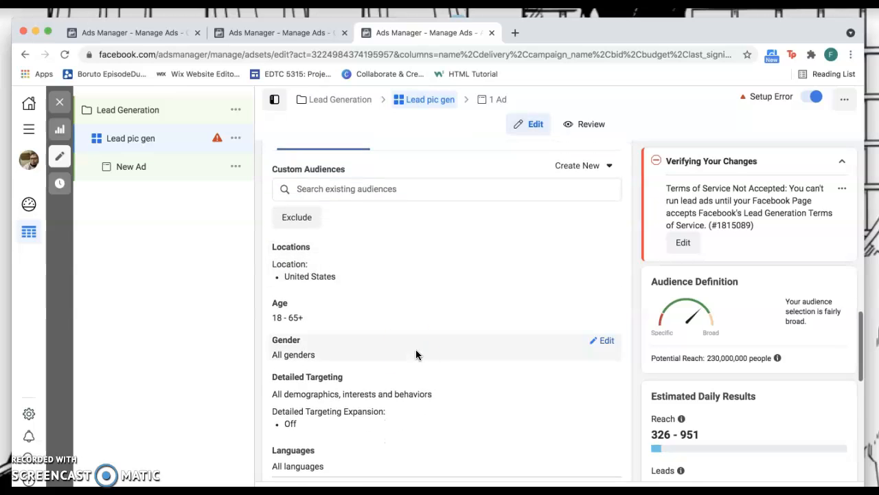
click(598, 252)
click(607, 252)
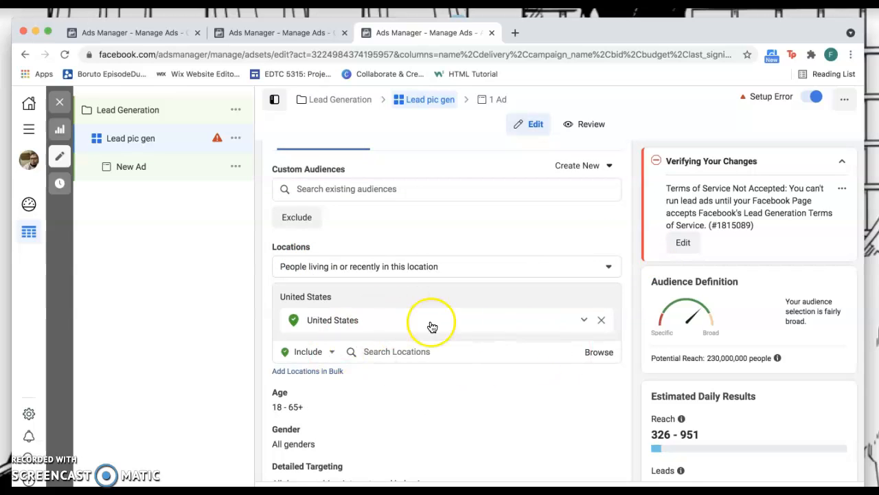
click(602, 320)
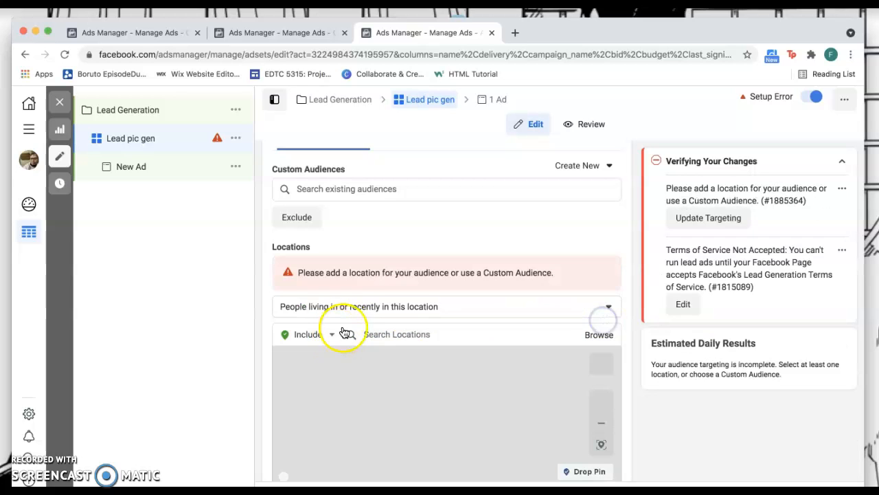
Check the location match options without changing the selection, and include the state of Texas, United States, as the audience location
click(347, 309)
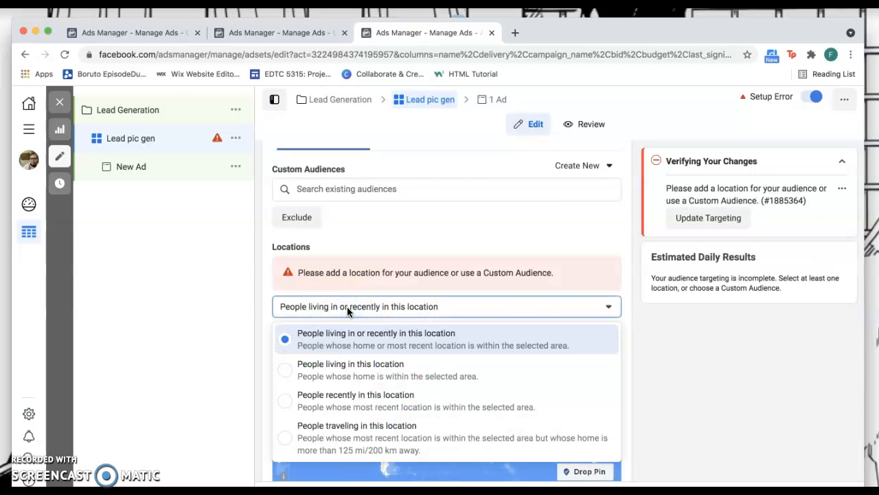
scroll(434, 254, down, 3)
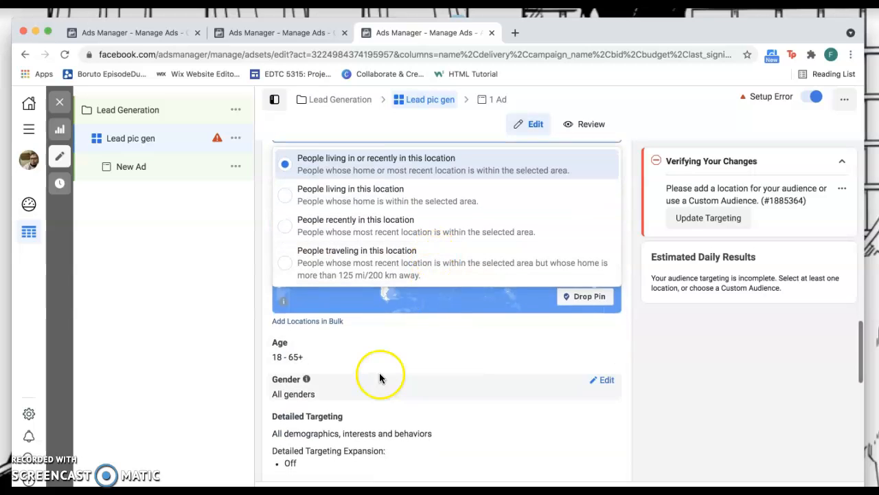
click(519, 326)
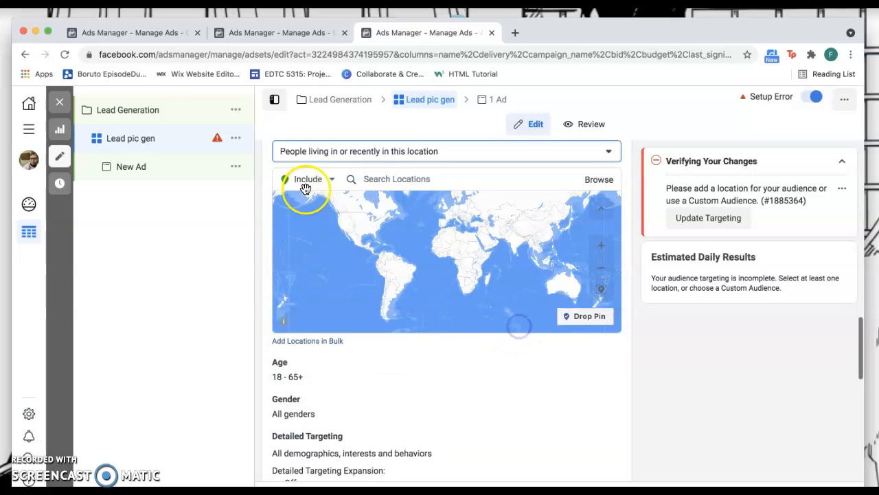
click(417, 180)
text(texas)
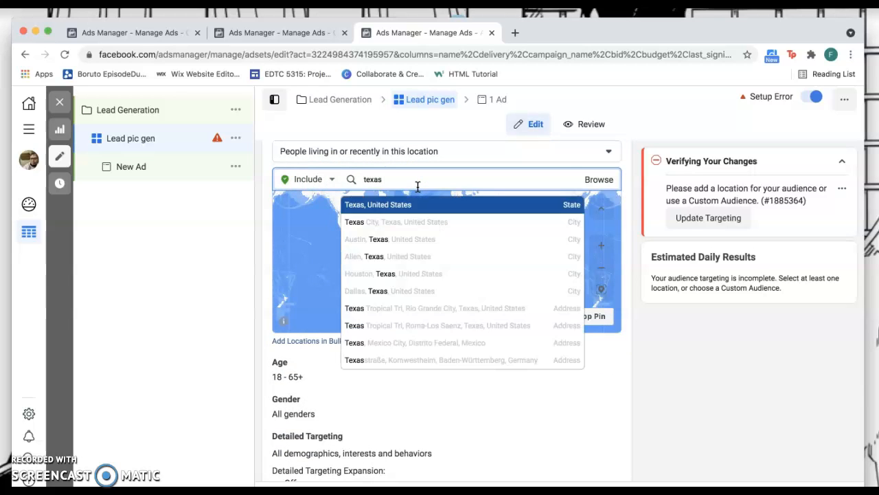
click(407, 206)
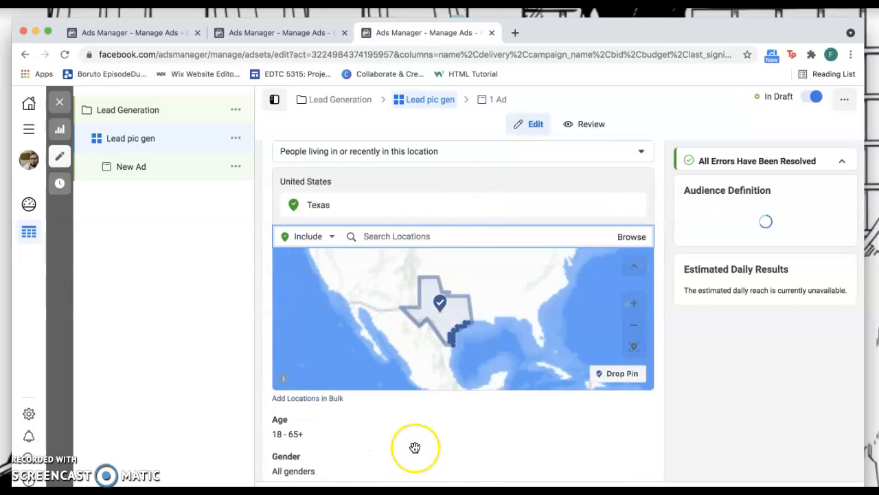
Set the audience's maximum age to 50
scroll(417, 443, down, 5)
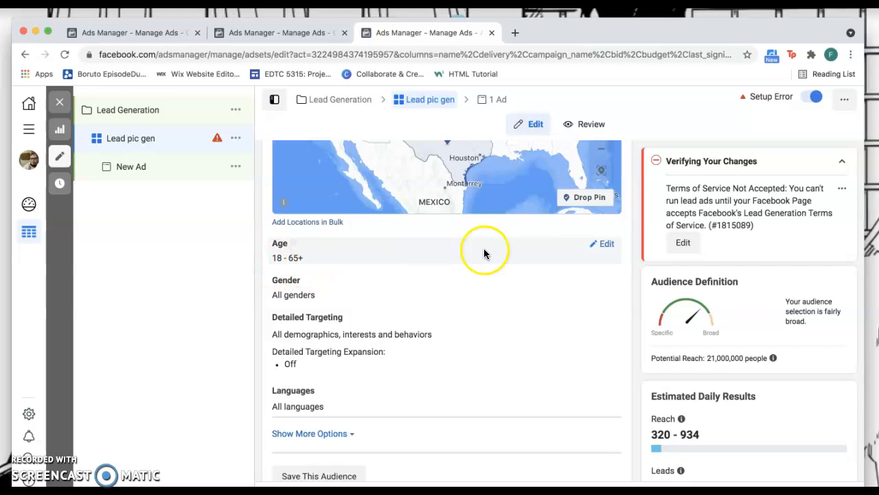
click(605, 244)
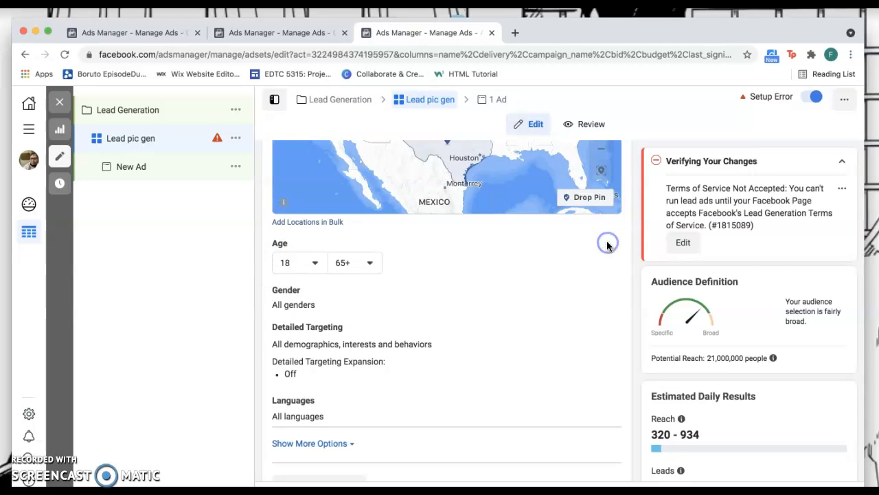
click(365, 262)
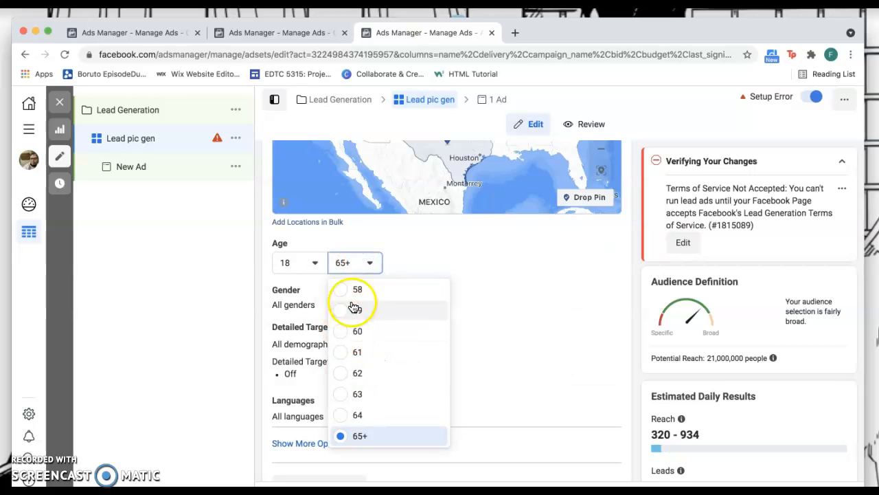
scroll(368, 322, up, 4)
scroll(371, 322, up, 2)
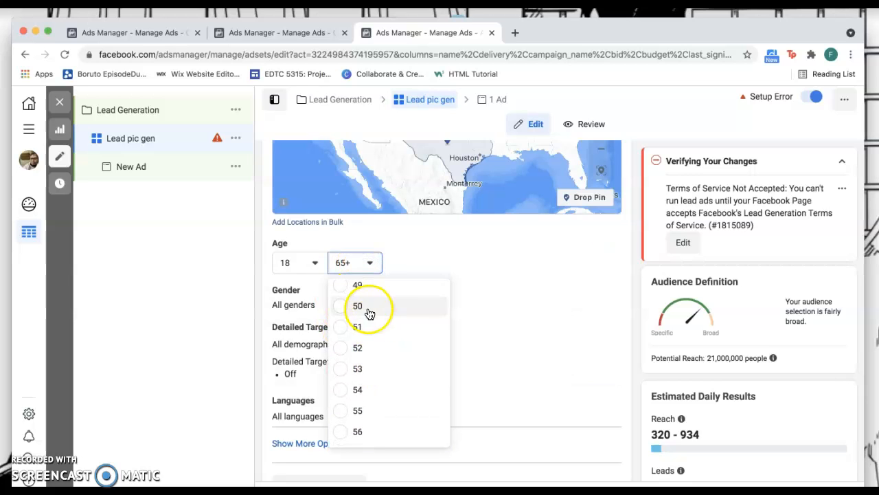
click(363, 308)
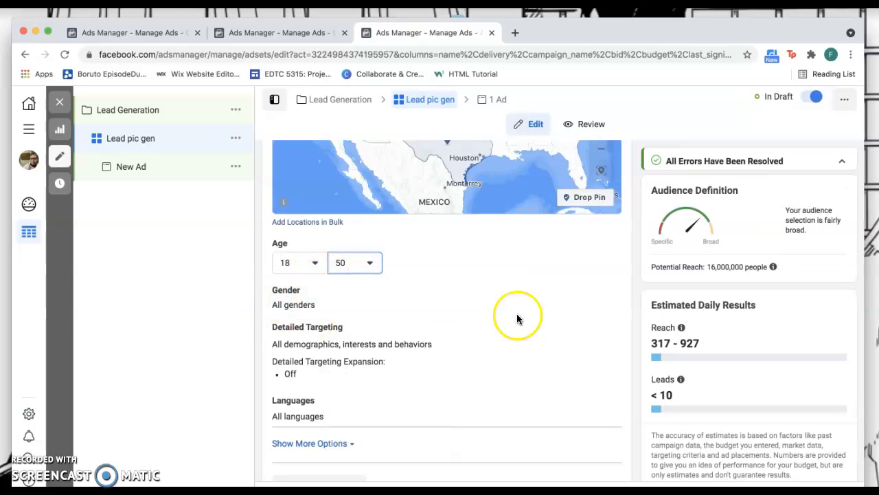
Open detailed targeting for editing and add the Graphic design interest to the people to include
scroll(479, 326, down, 2)
click(602, 260)
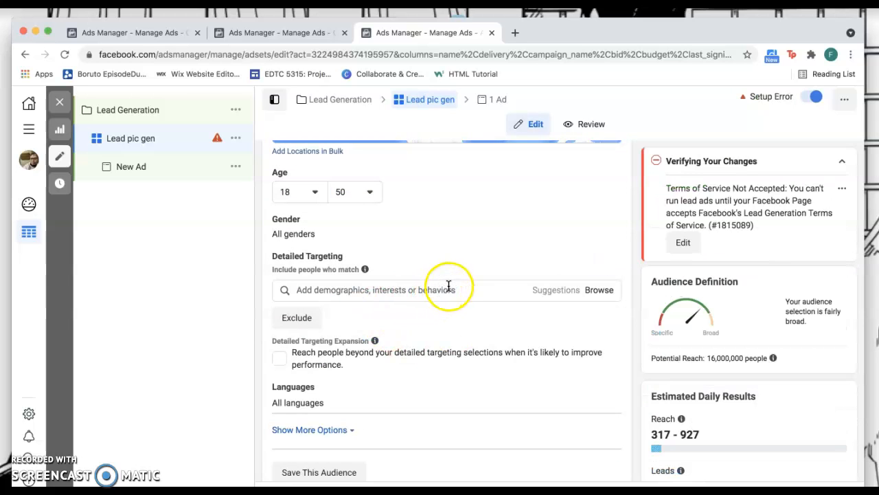
click(447, 287)
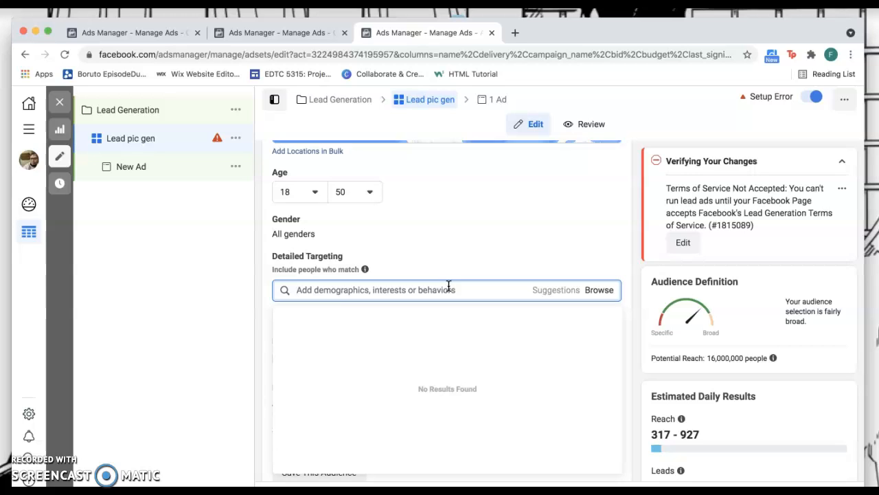
text(graphic)
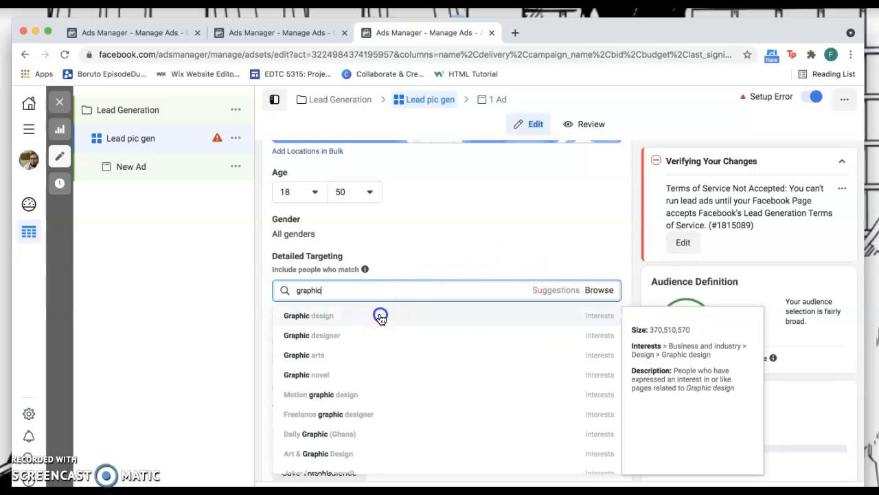
click(381, 318)
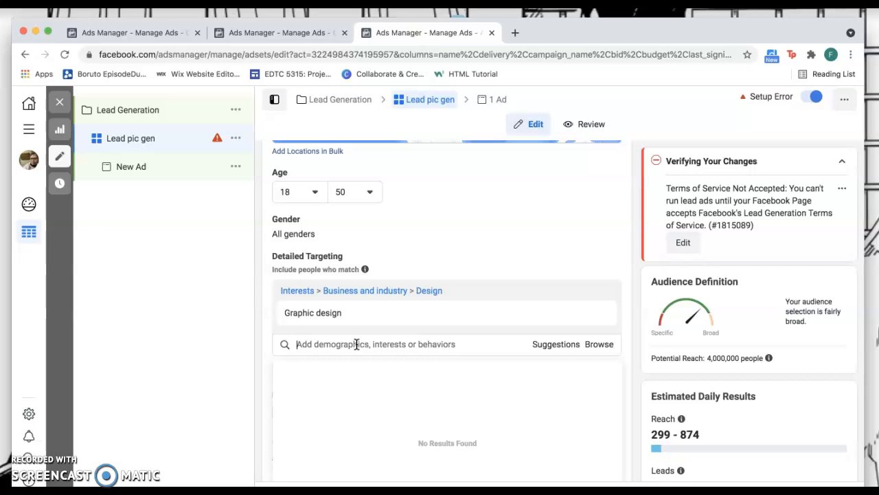
Search detailed targeting for "facebook" and add the Facebook page admins behavior Business page admins to the people to include
text(facebook)
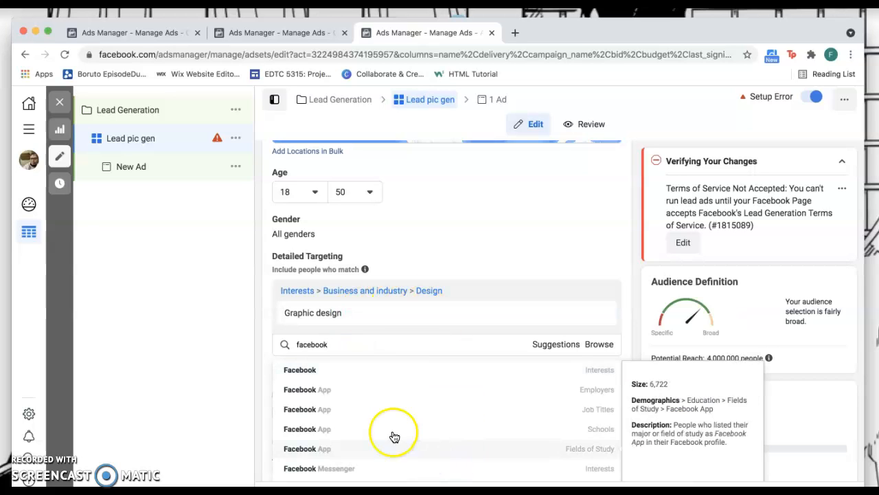
scroll(394, 437, down, 2)
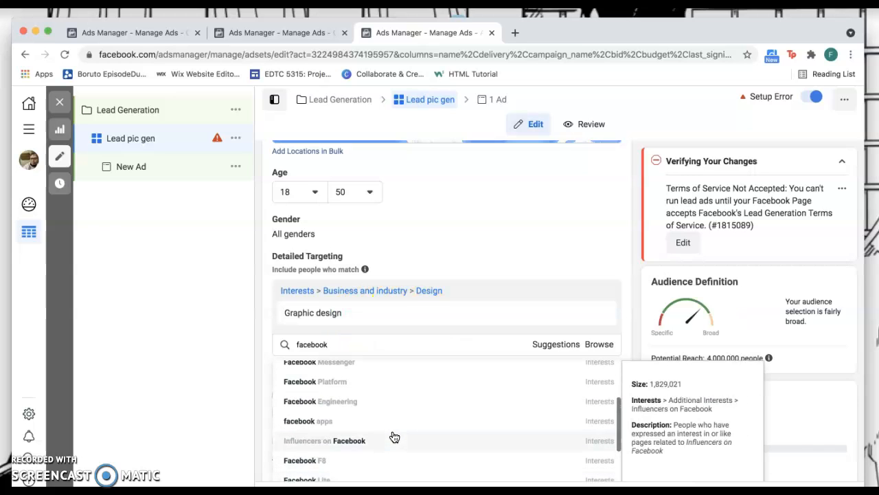
scroll(395, 437, down, 5)
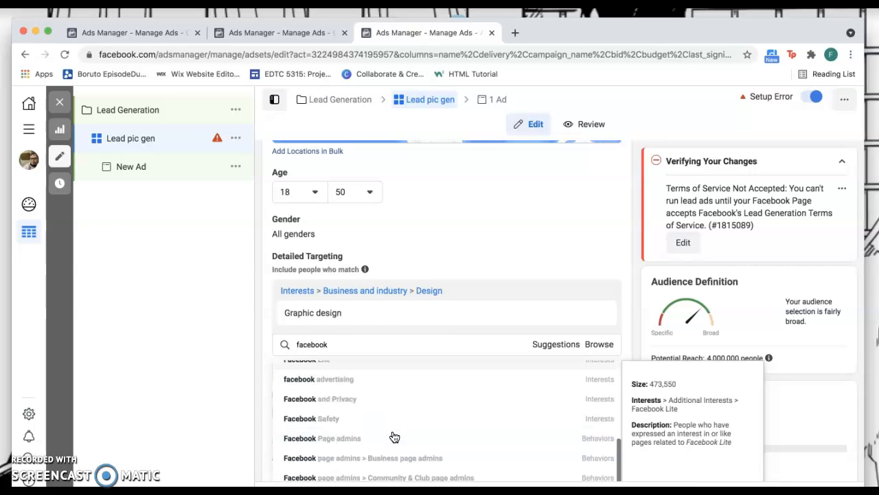
scroll(395, 438, down, 8)
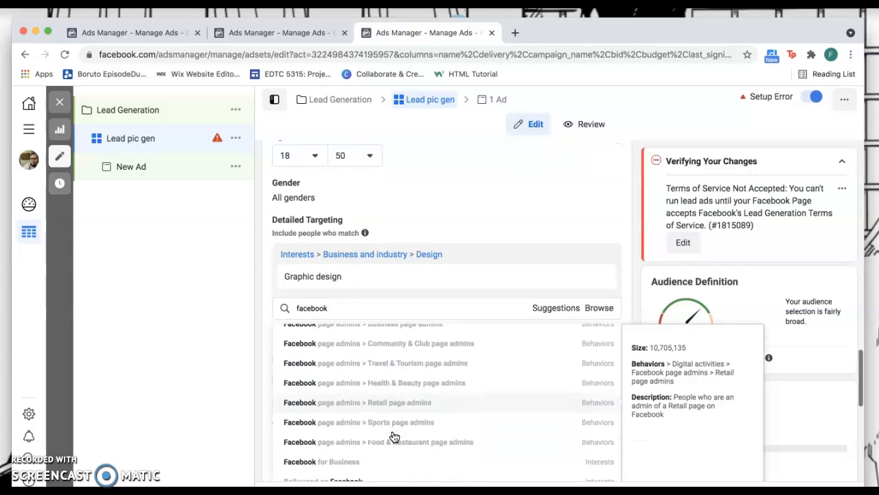
scroll(395, 437, up, 2)
click(403, 353)
scroll(403, 353, up, 2)
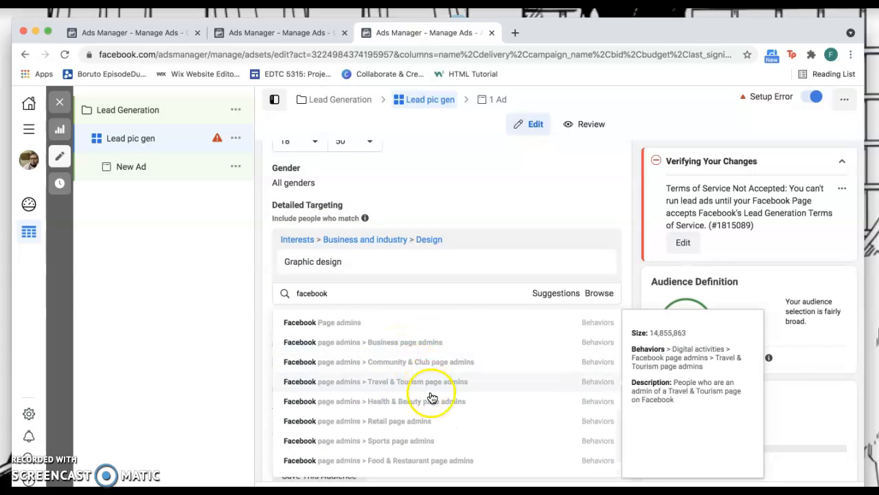
click(405, 340)
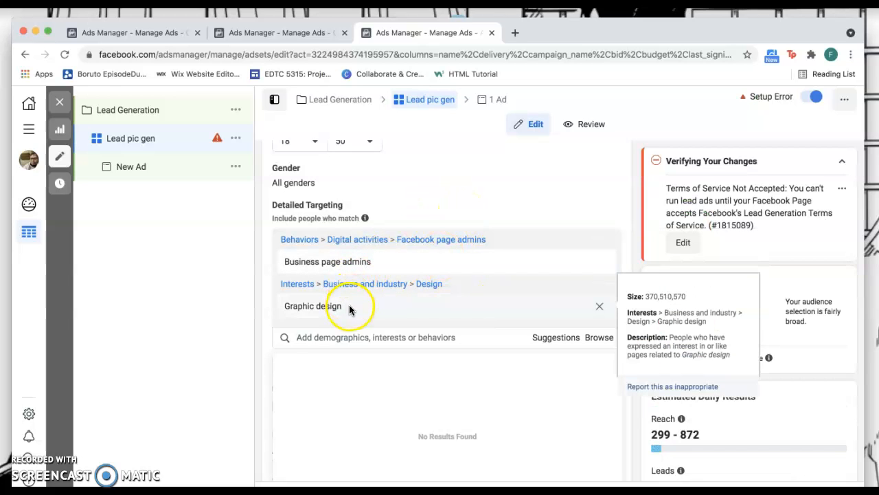
Switch the ad set to Manual Placements and look through the placement list, keeping the In-Stream placements selected
scroll(479, 390, down, 1)
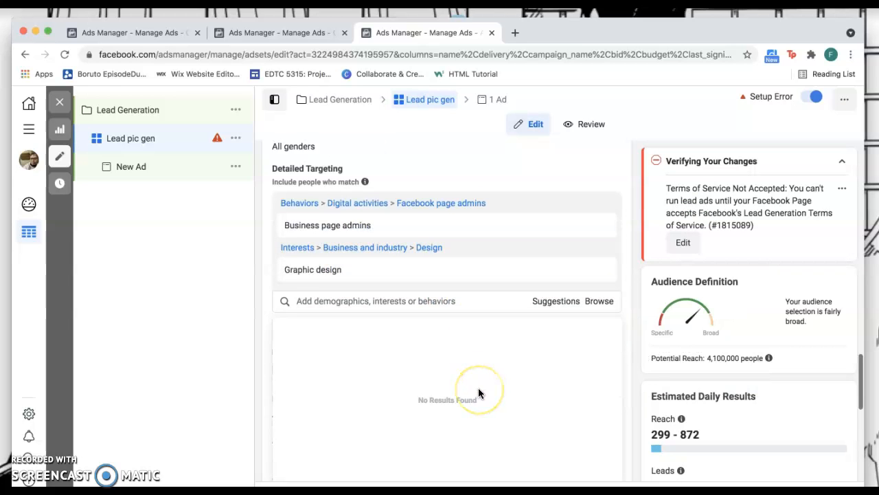
scroll(479, 393, up, 1)
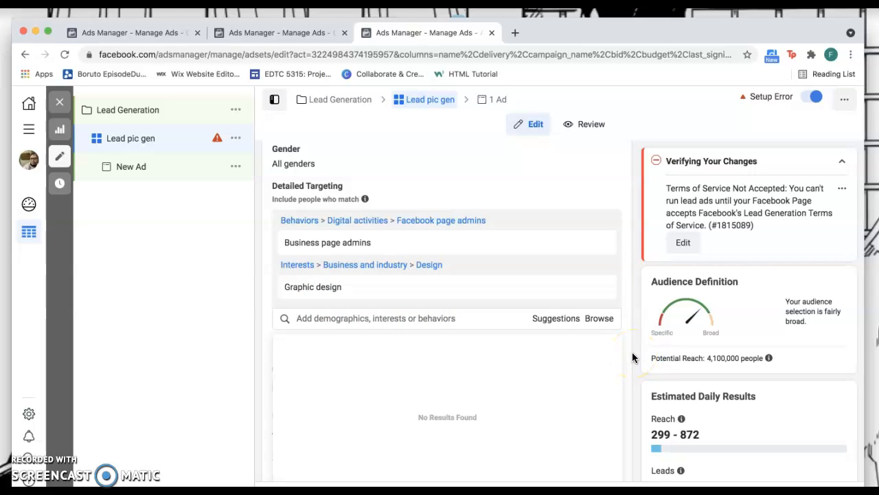
scroll(632, 356, down, 10)
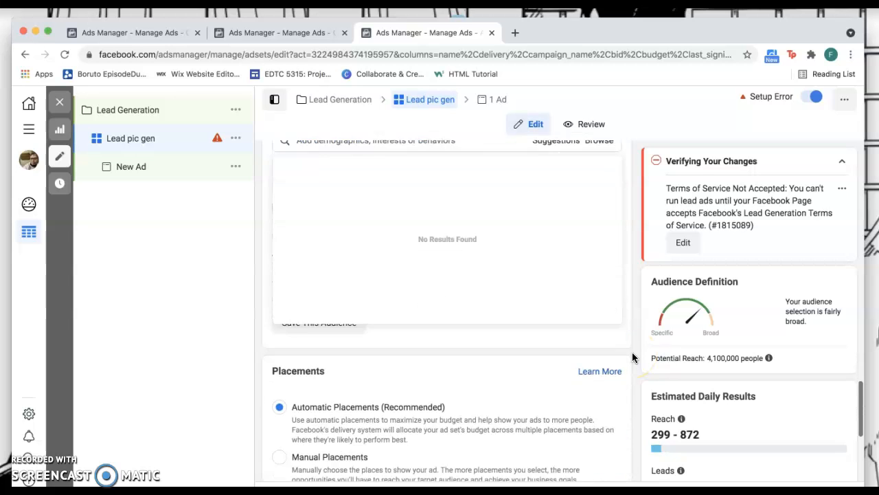
scroll(632, 356, down, 1)
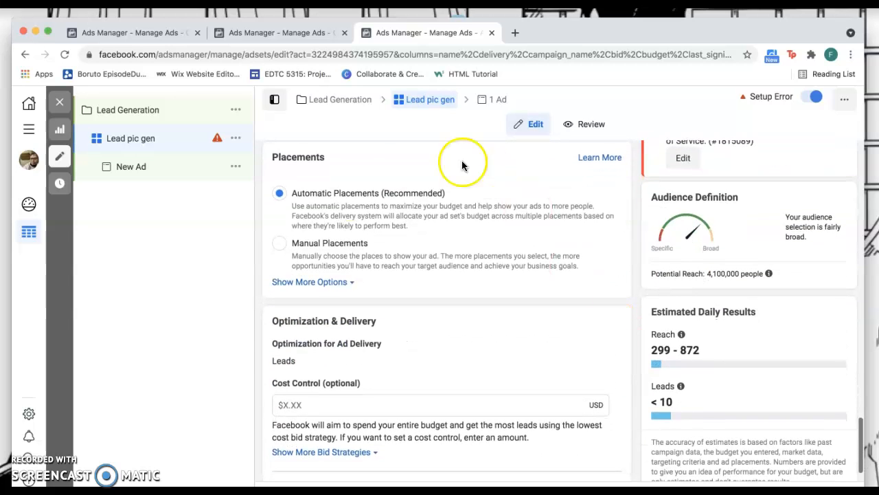
click(279, 243)
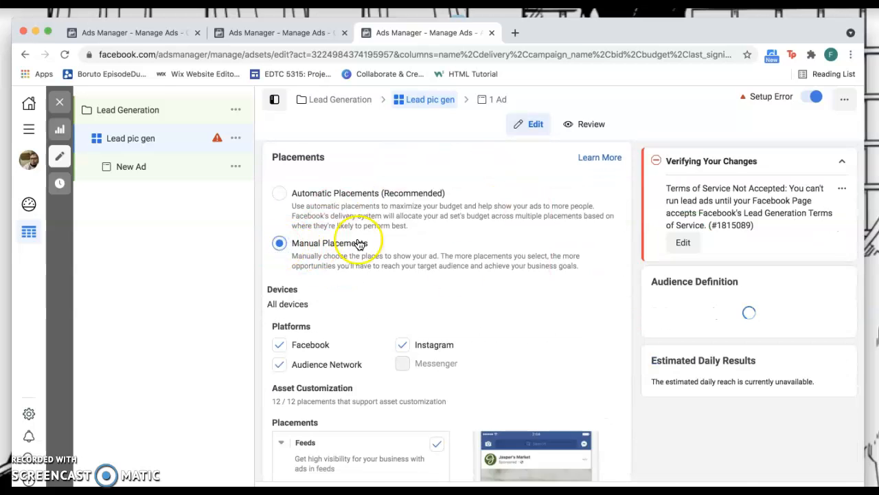
scroll(526, 339, down, 3)
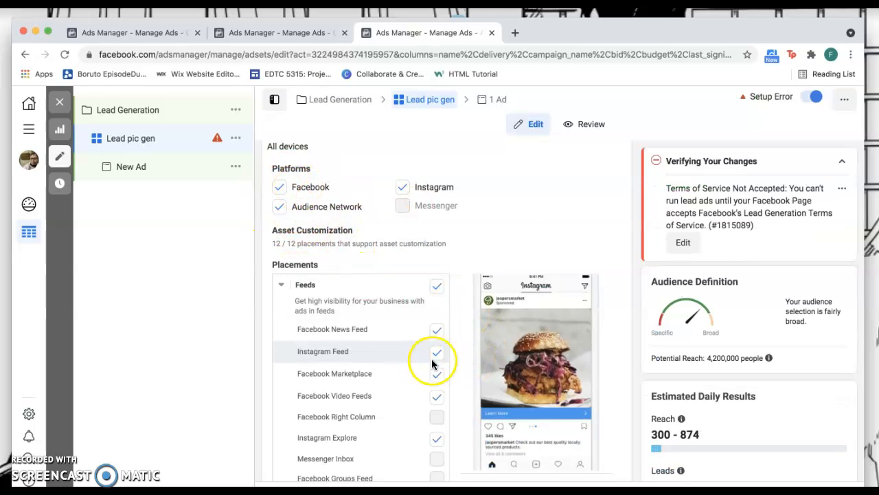
scroll(463, 382, down, 2)
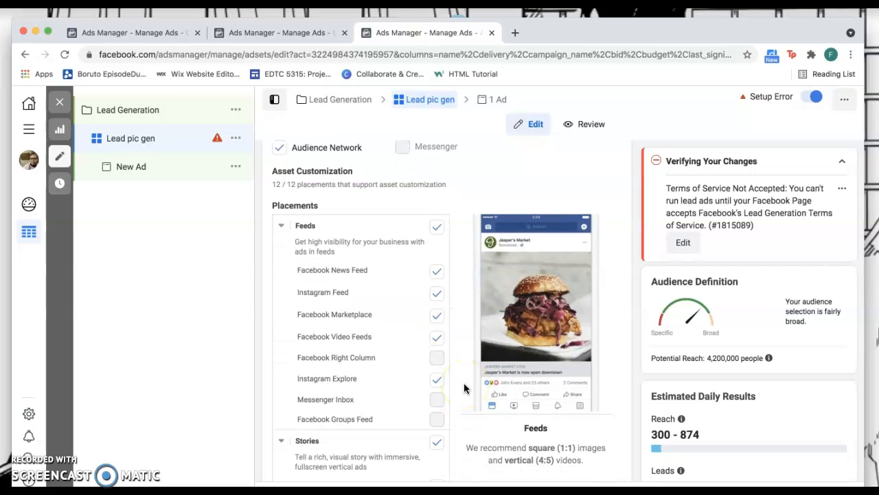
scroll(463, 382, down, 8)
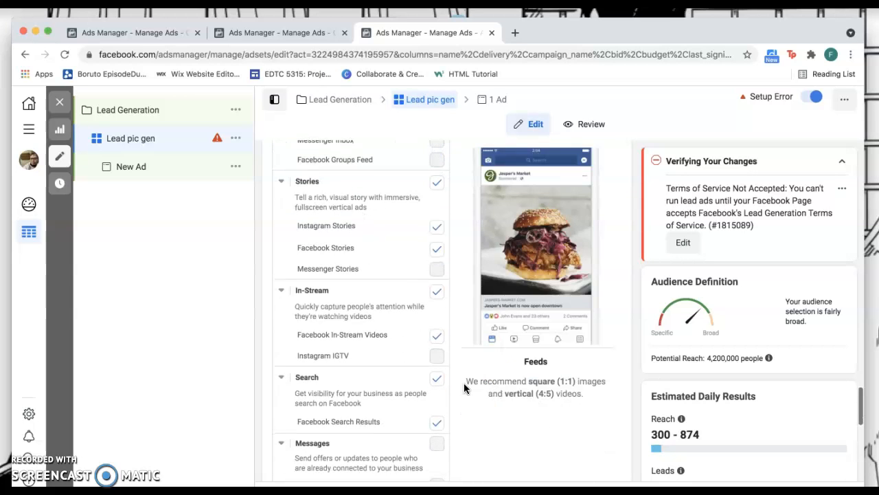
click(439, 296)
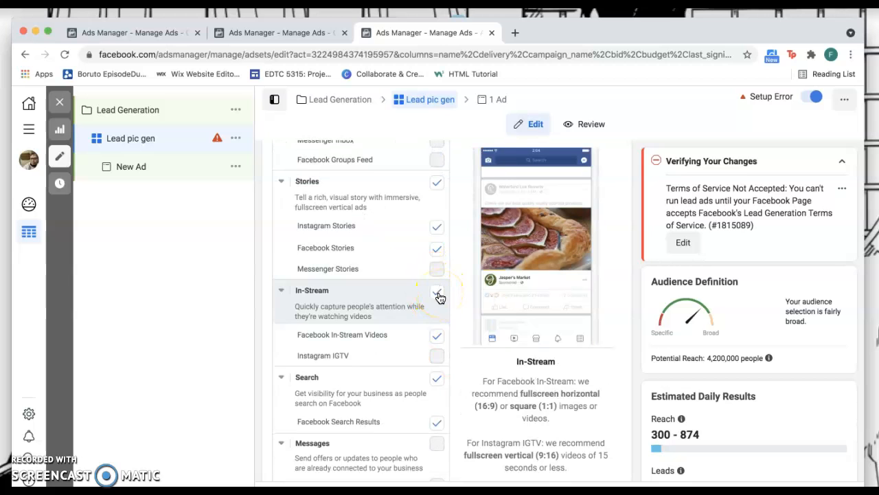
click(437, 294)
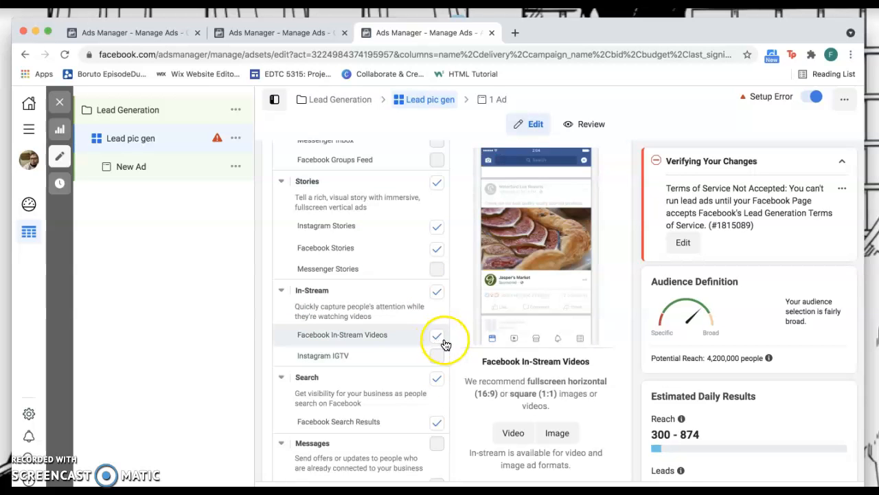
scroll(461, 380, down, 10)
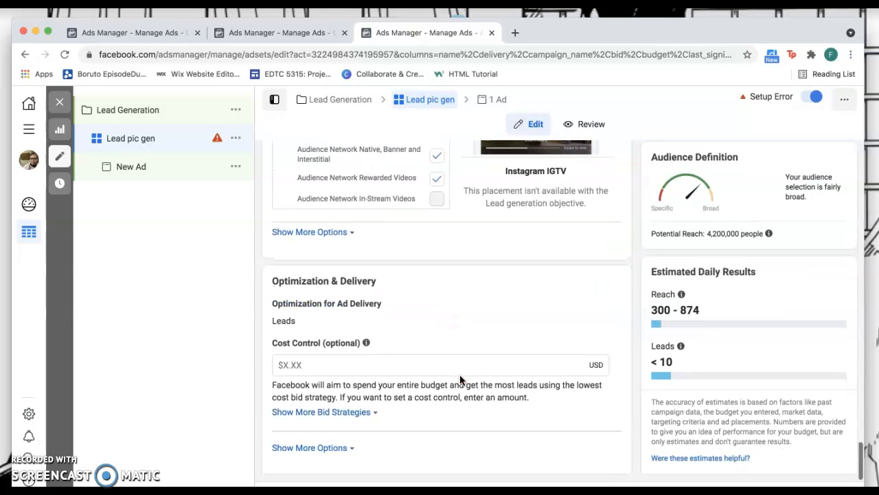
Open the New Ad for editing and check its Instagram account options, keeping Use selected Page
click(123, 173)
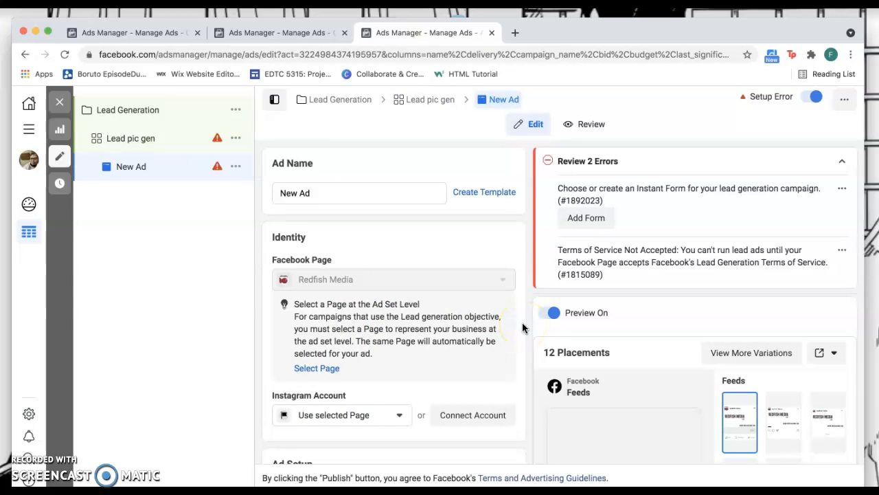
scroll(522, 329, down, 2)
scroll(490, 300, up, 1)
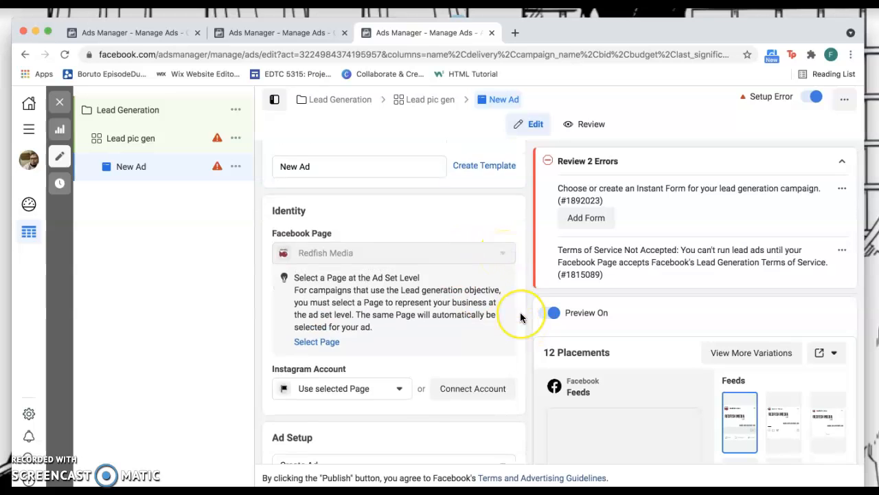
scroll(520, 314, down, 3)
click(398, 231)
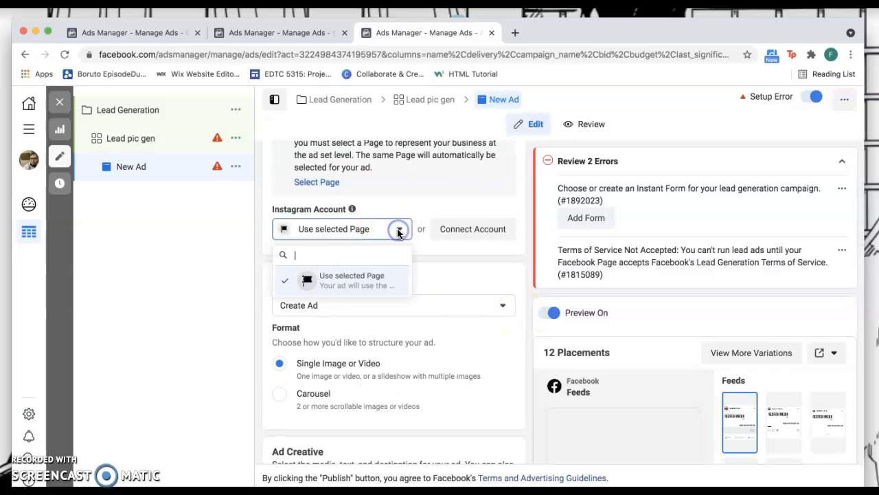
click(424, 198)
scroll(490, 291, down, 2)
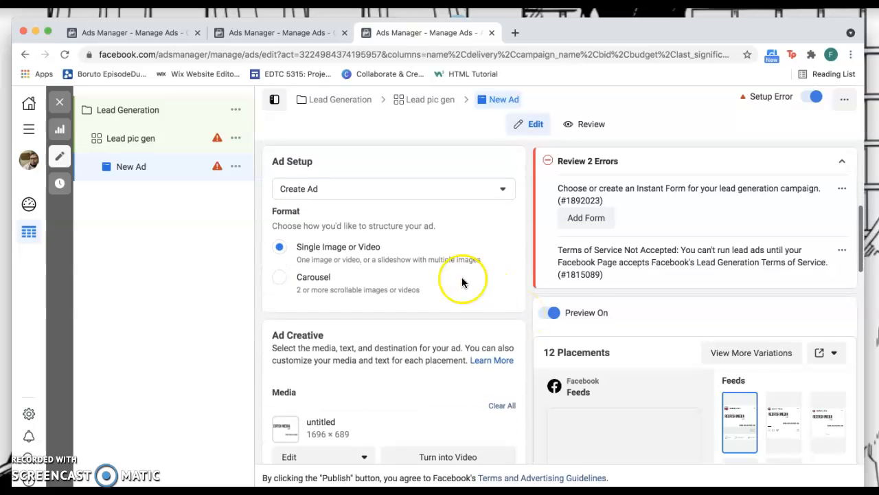
Set the ad format to Carousel and look over the headline and description fields of the carousel cards
click(316, 278)
scroll(432, 281, down, 3)
scroll(432, 284, up, 2)
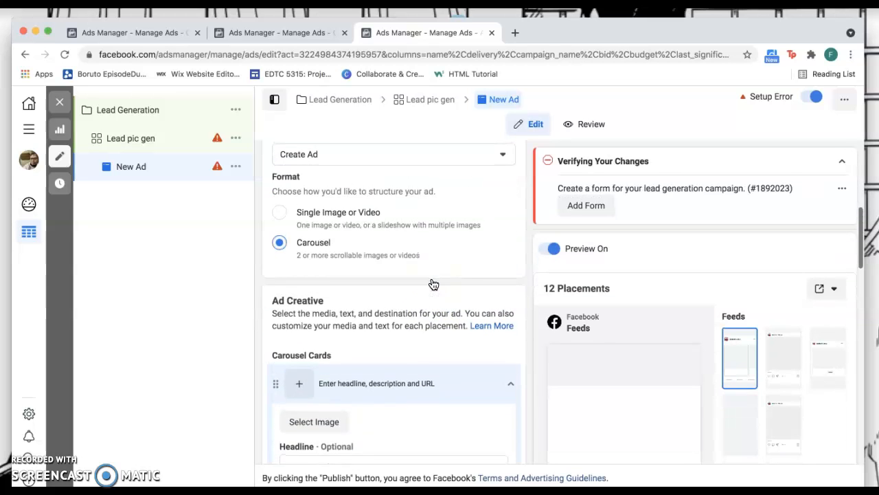
scroll(498, 325, down, 3)
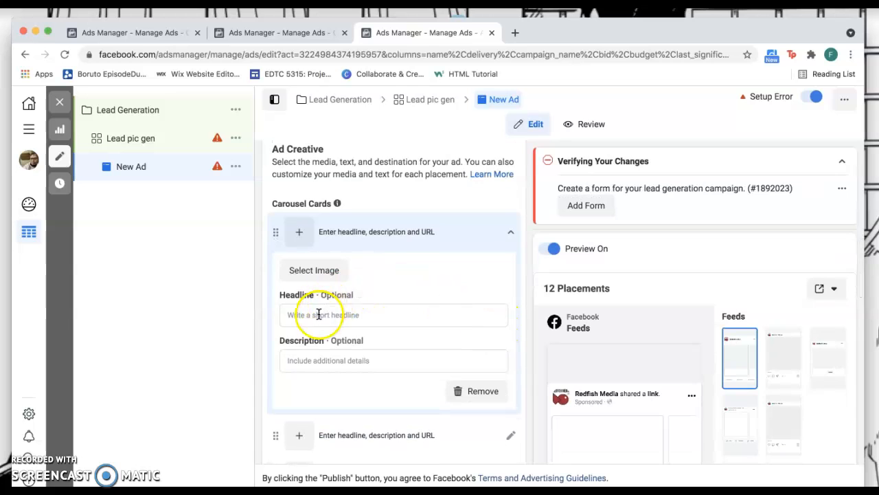
scroll(367, 257, down, 3)
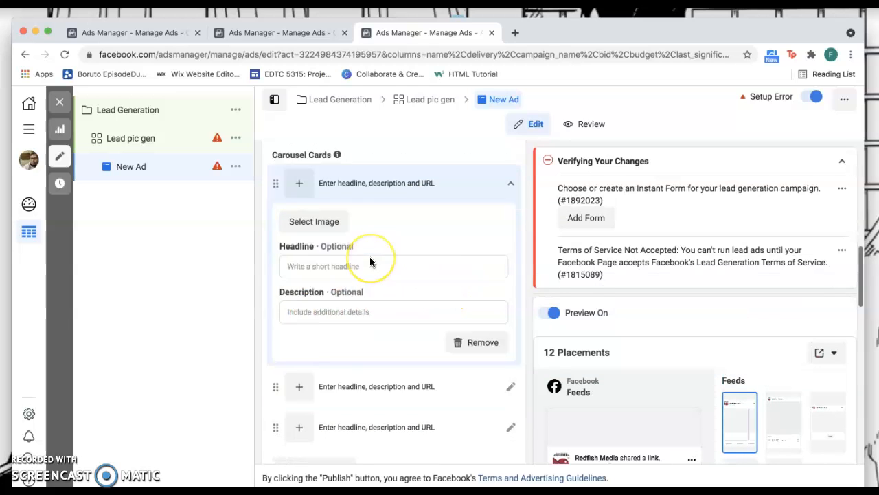
scroll(370, 260, down, 1)
scroll(370, 257, up, 2)
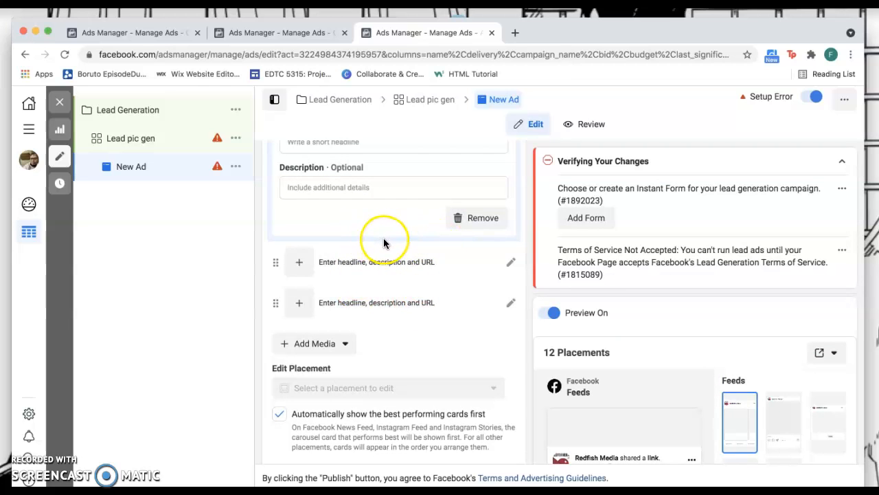
scroll(384, 237, up, 1)
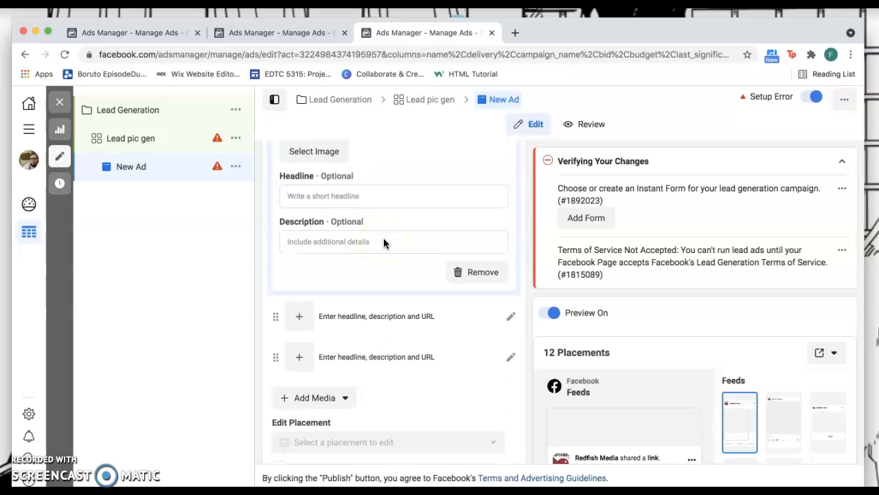
Set the ad's call to action to Subscribe
scroll(383, 238, down, 5)
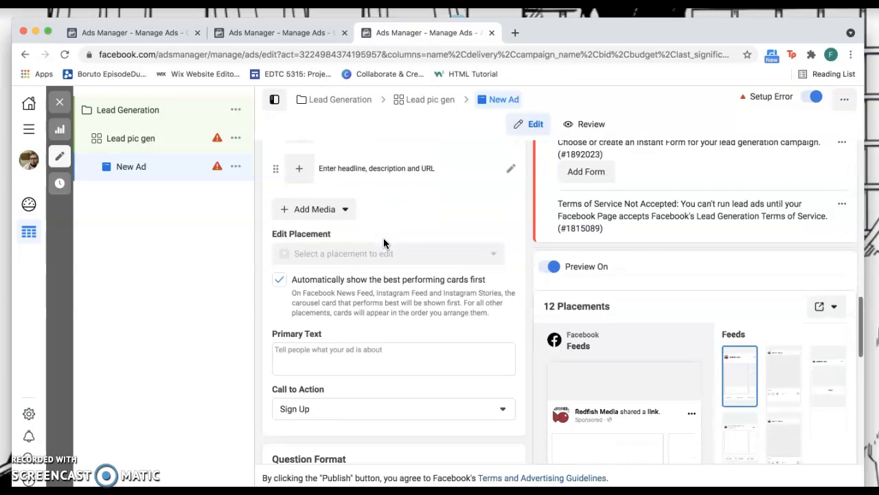
scroll(383, 238, down, 1)
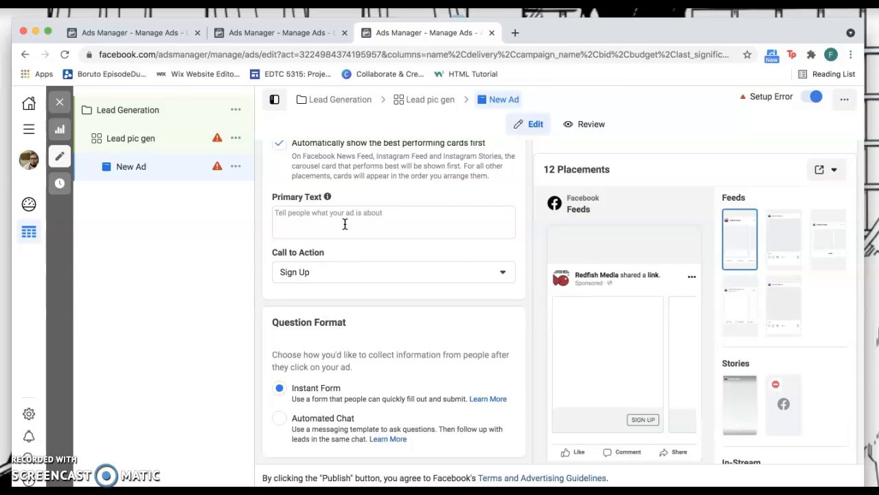
click(495, 272)
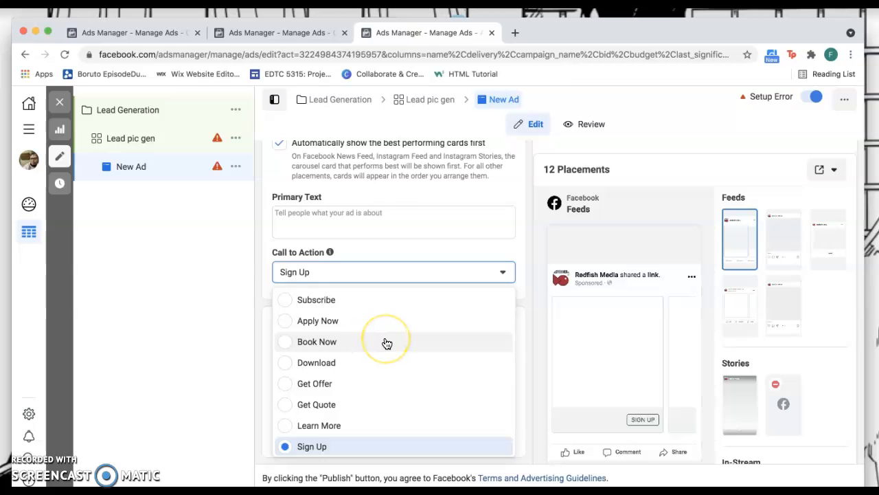
click(367, 305)
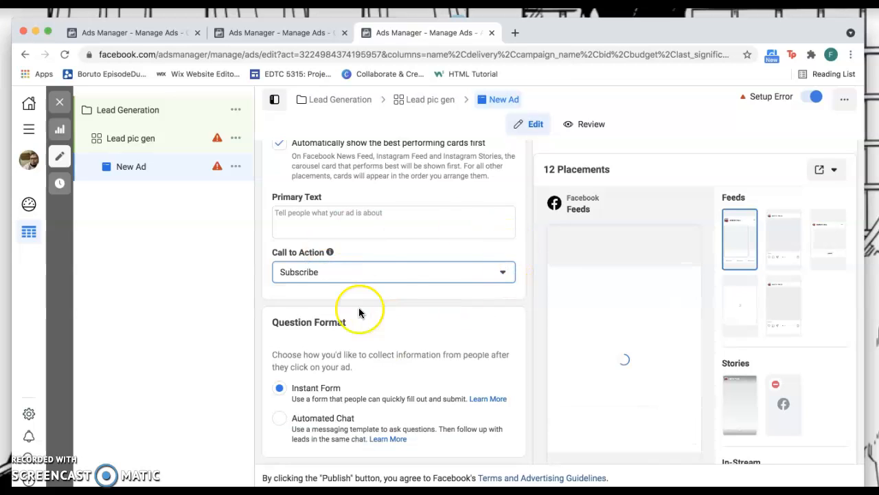
Write the primary text "Hey guys we are Redfish Media", "subscribe to my channel for the latest tips" and "link below", with blank lines between them
click(339, 217)
text(Hey guys)
key(Return)
key(Return)
text(subcri)
key(BackSpace)
key(BackSpace)
key(BackSpace)
text(scribe to my channel )
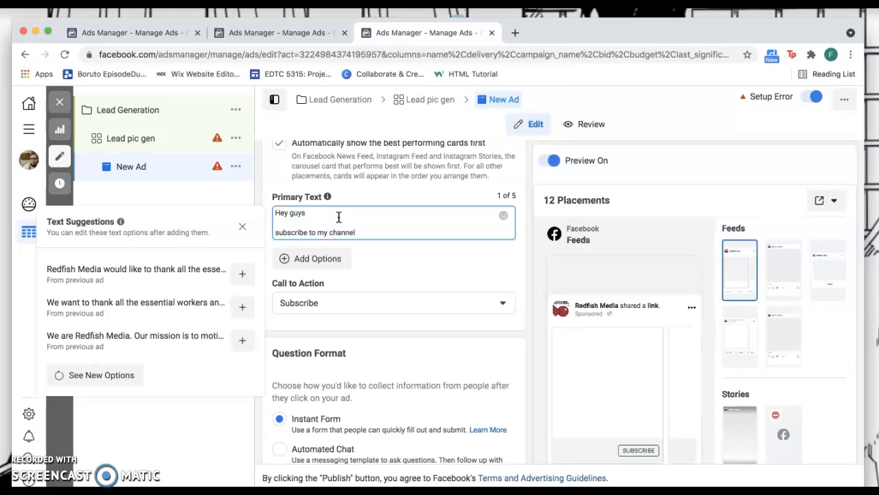
text(for the latest tips)
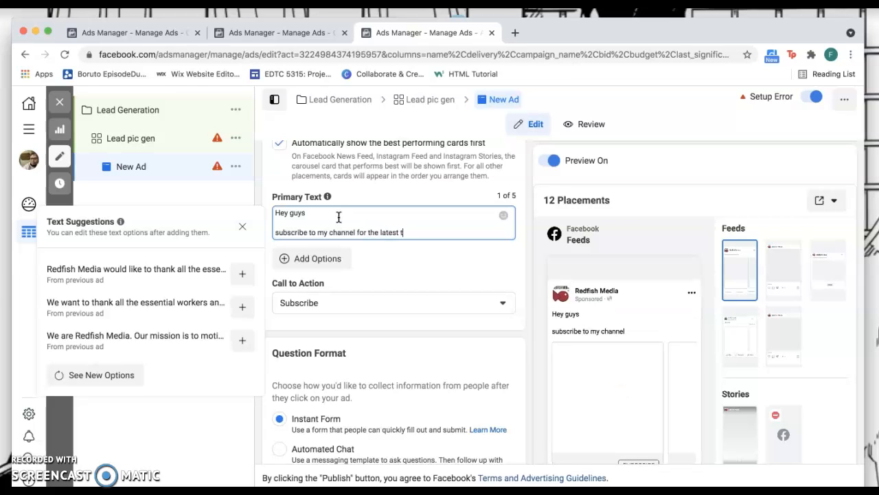
key(Return)
key(Return)
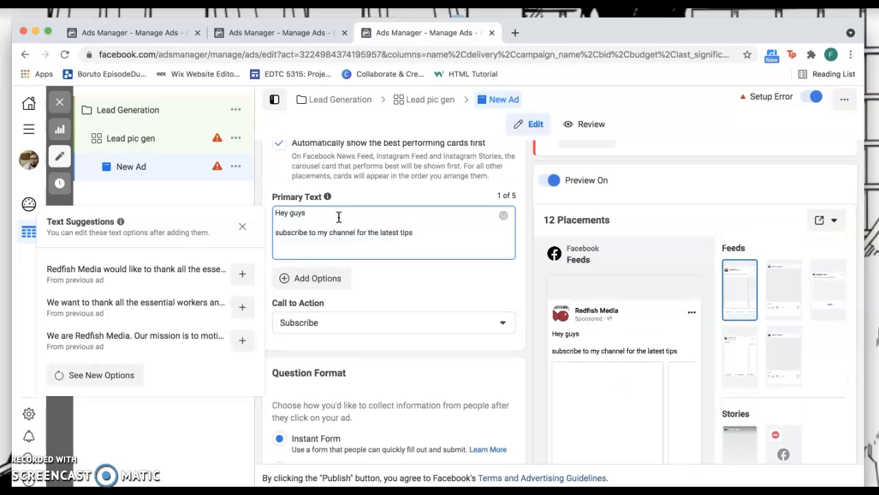
text(link below)
click(312, 214)
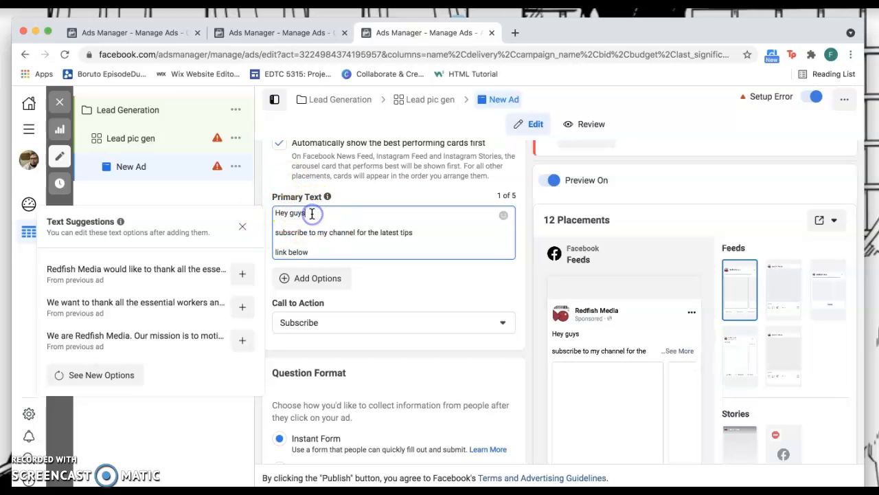
text(we are Redfish Media)
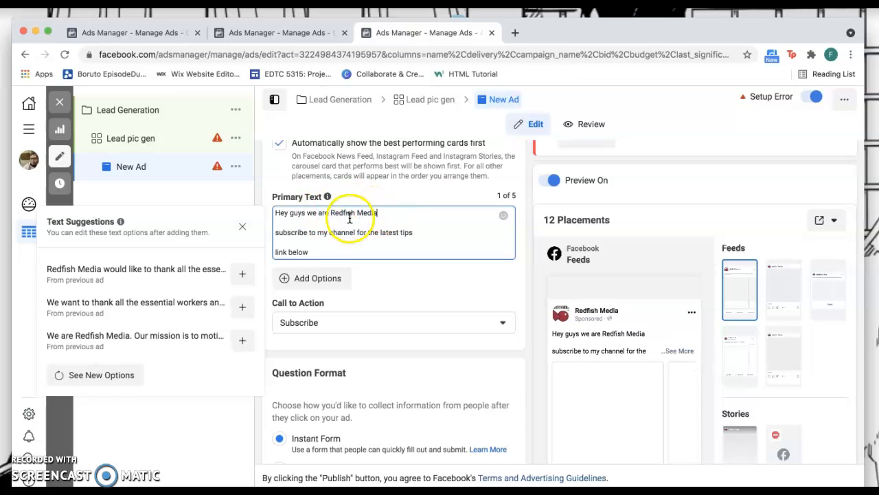
Check the ad's question format options and expand the full primary text in the Facebook feed preview
click(320, 252)
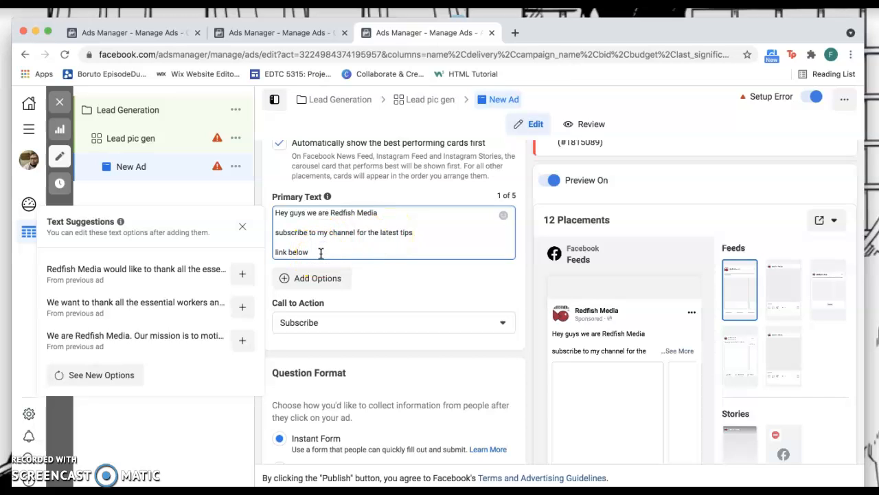
click(523, 278)
scroll(520, 291, down, 3)
scroll(520, 291, up, 1)
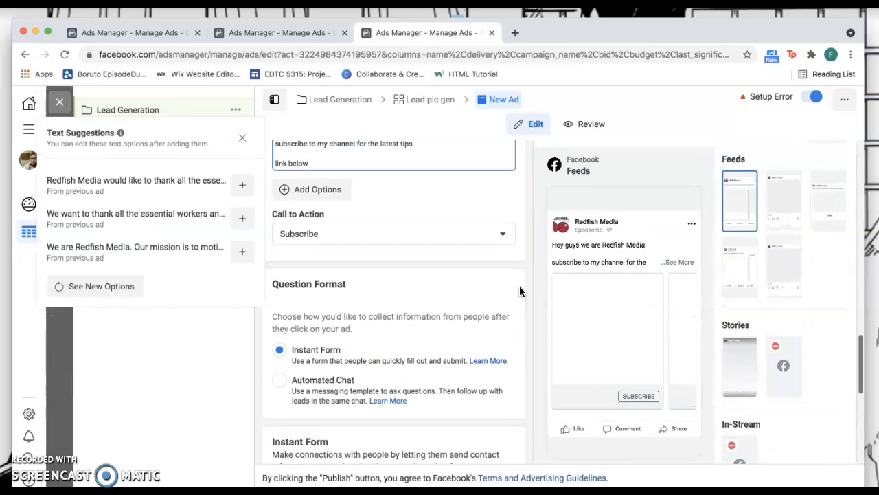
scroll(520, 292, down, 1)
click(678, 237)
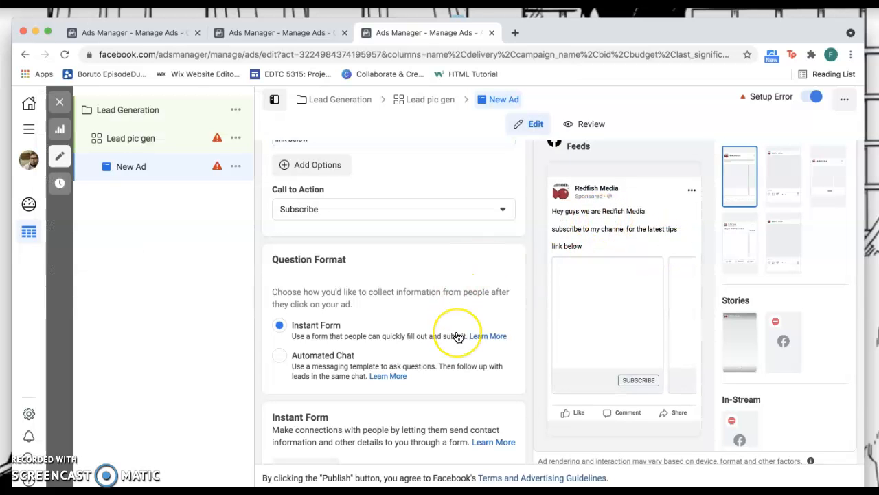
Review the ad's Instant Form and Tracking sections and look back over its name and identity settings
scroll(456, 336, down, 3)
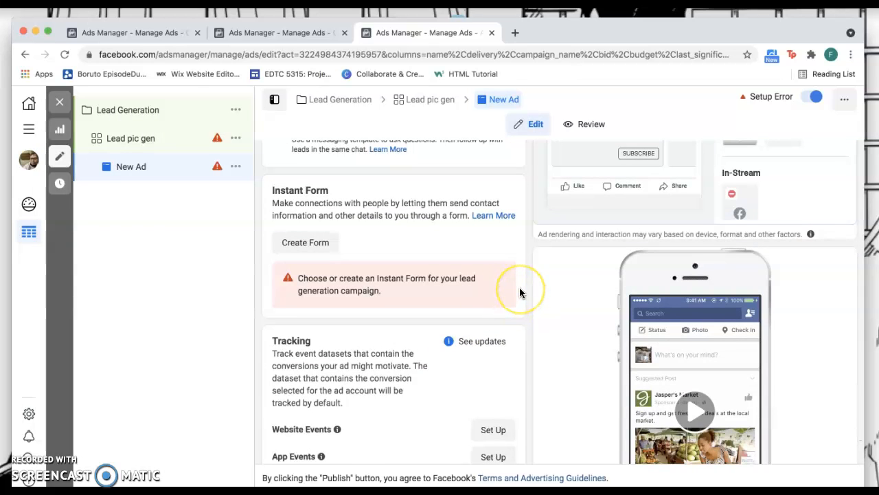
scroll(410, 324, down, 2)
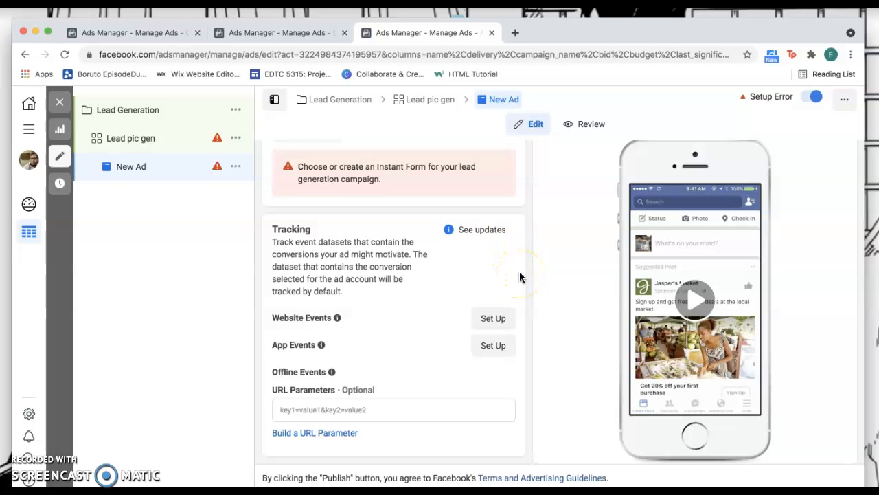
scroll(520, 272, up, 12)
scroll(520, 272, up, 5)
scroll(519, 271, down, 15)
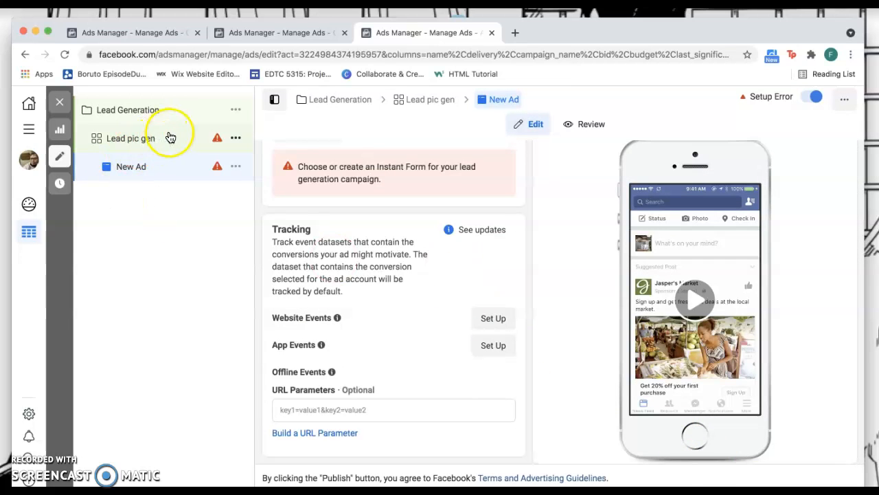
click(489, 235)
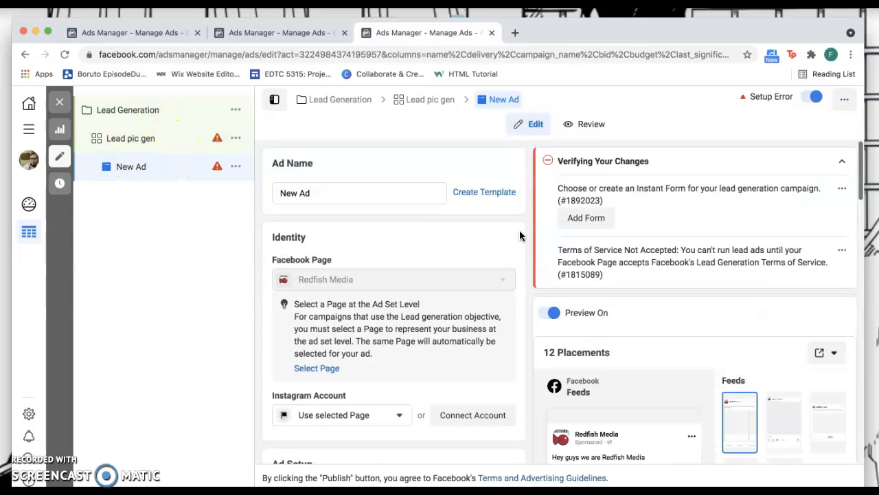